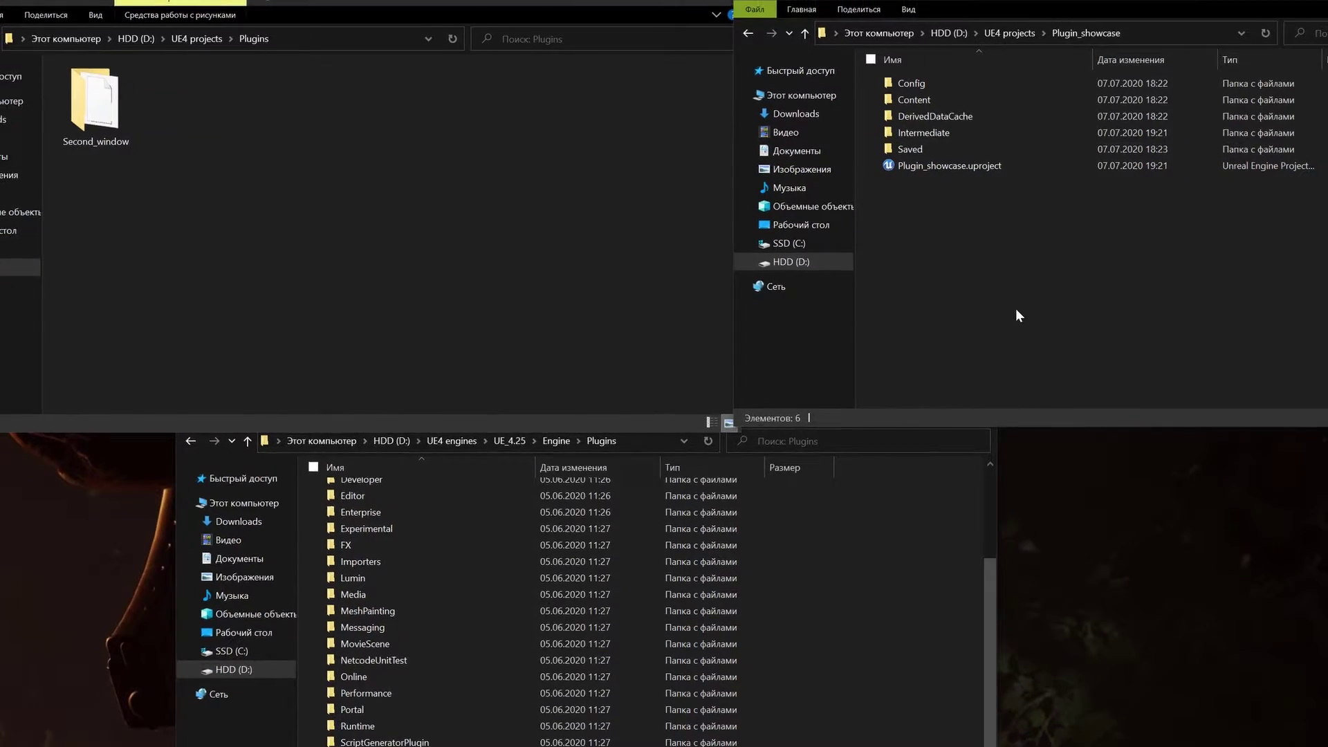
Step: Create a Plugins folder in the project directory, then permanently delete it
right_click(1016, 308)
mouse_move(1043, 474)
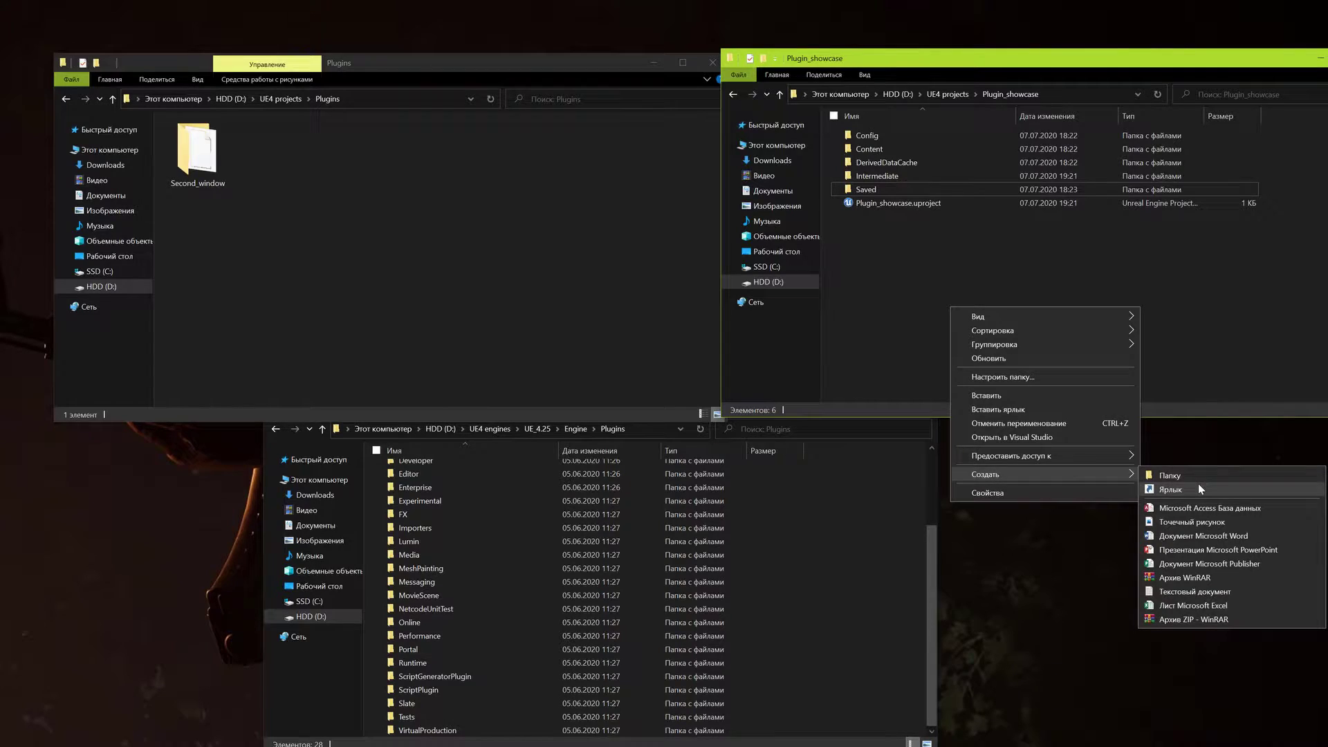
click(1170, 476)
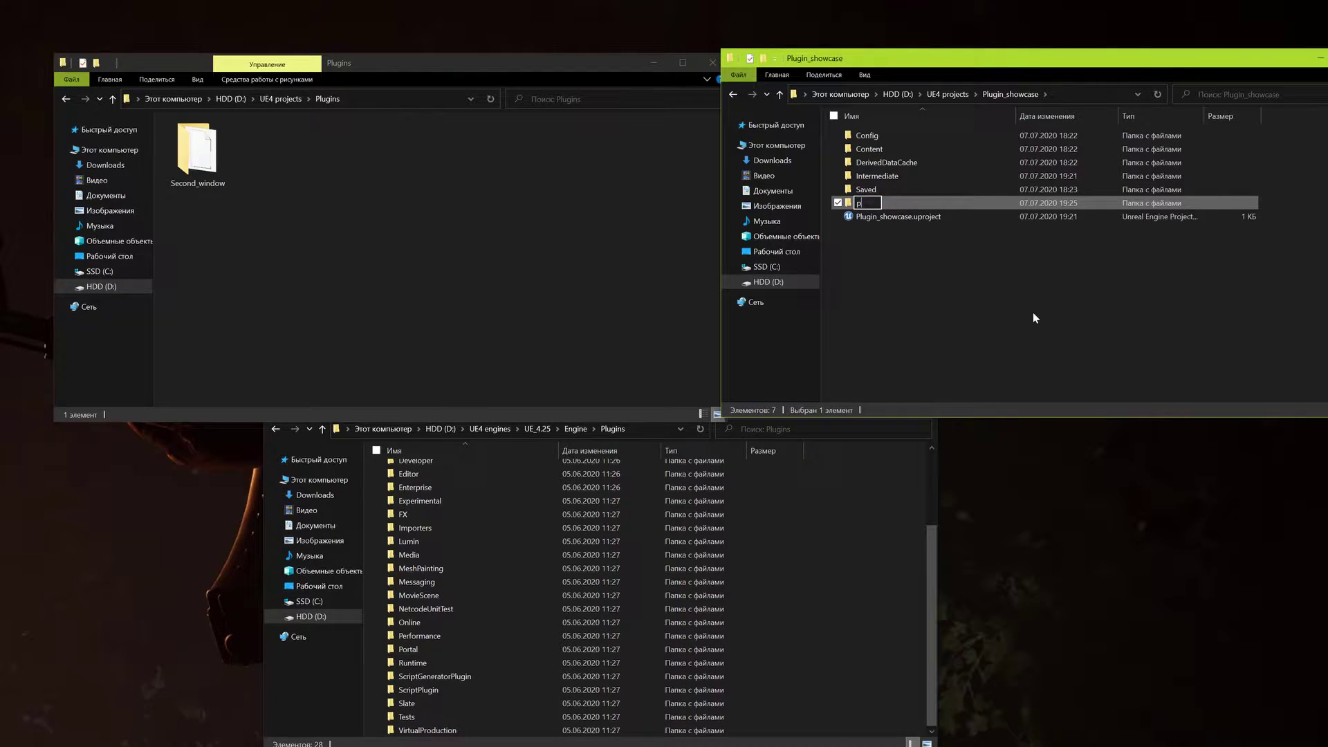
text(Plugins)
key(Return)
click(215, 167)
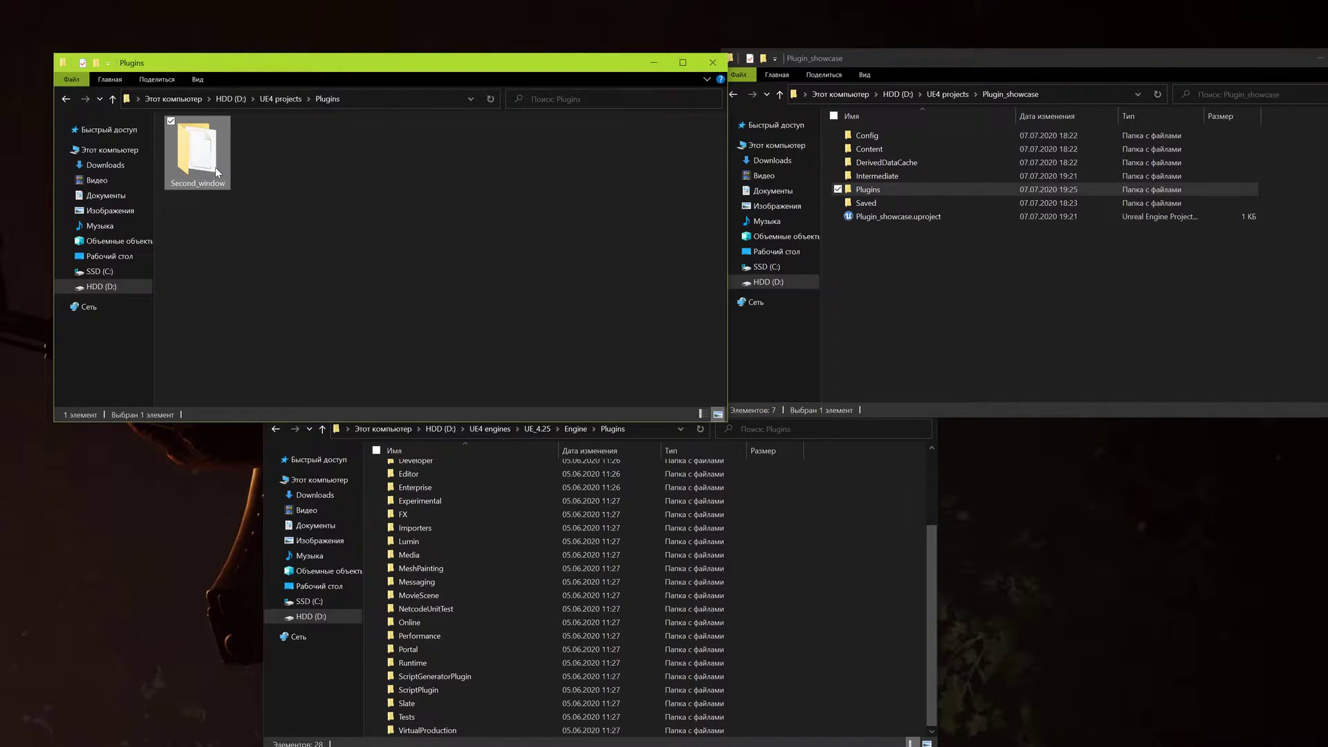
click(929, 189)
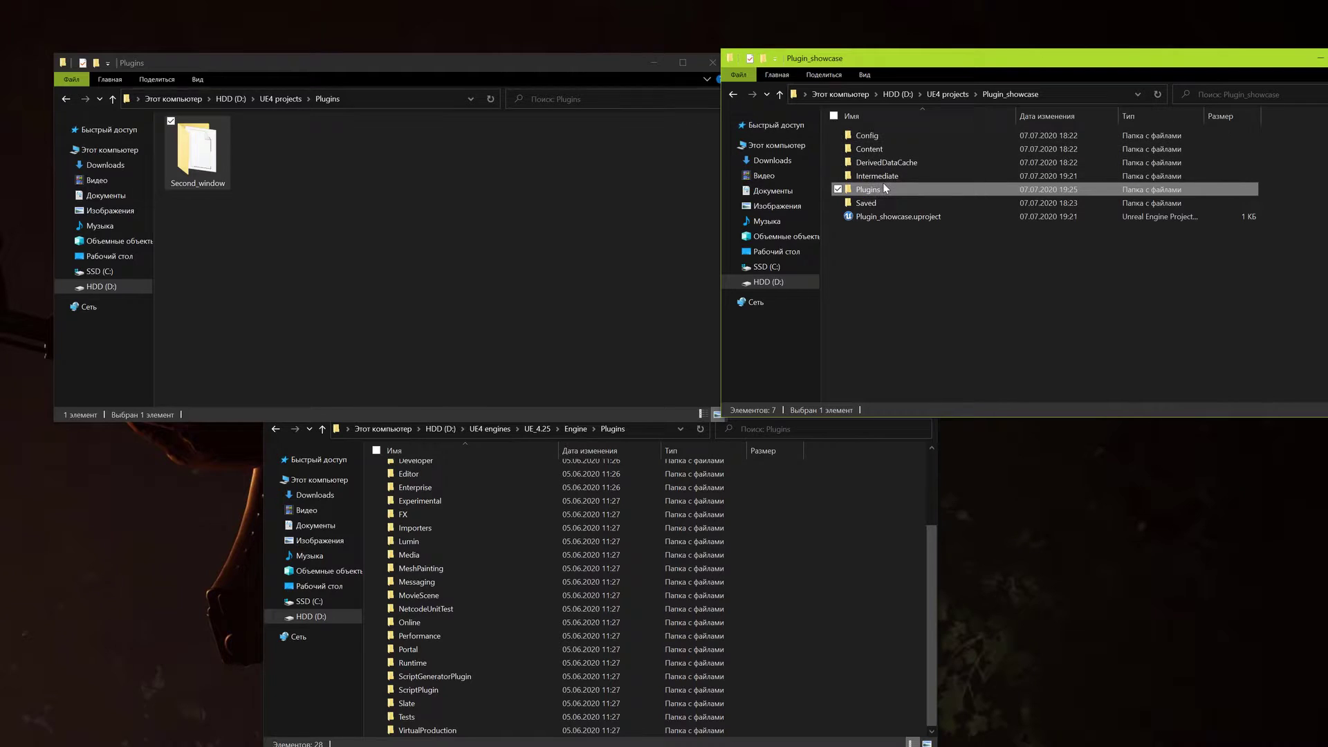
key(shift+Delete)
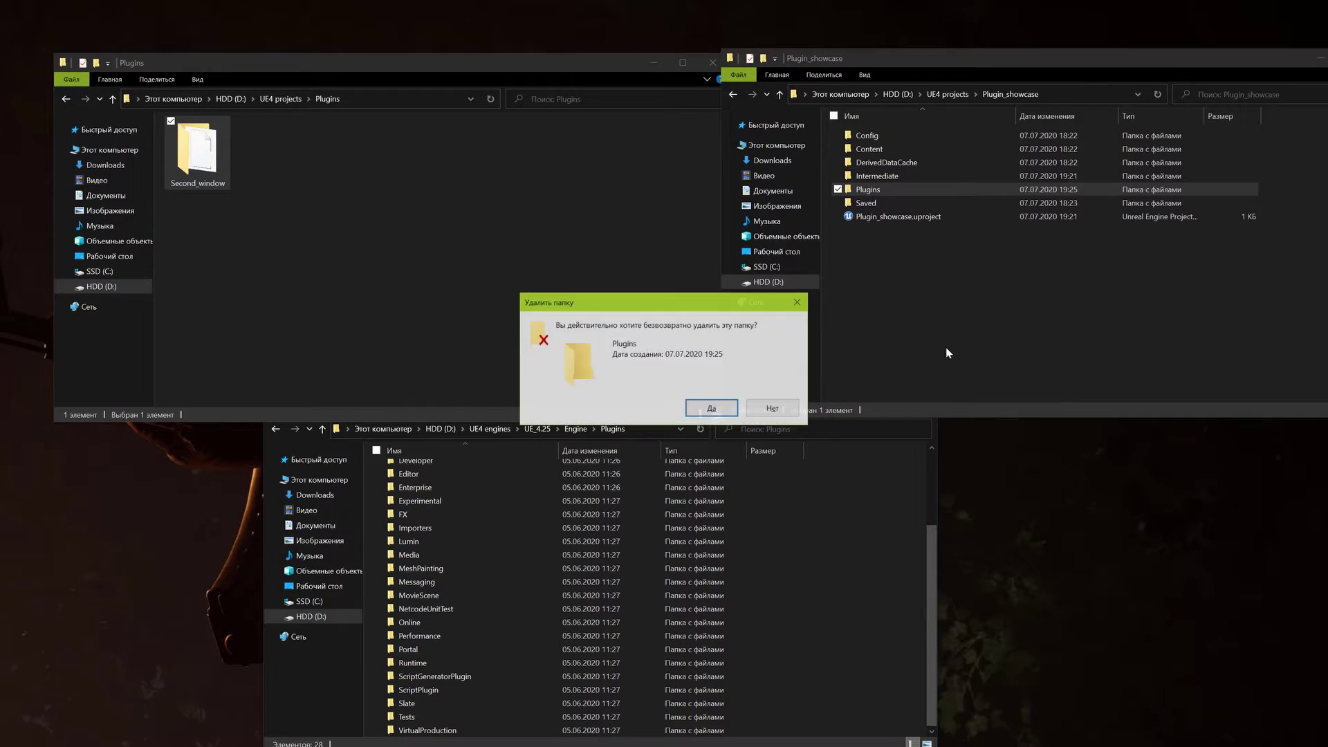
click(712, 408)
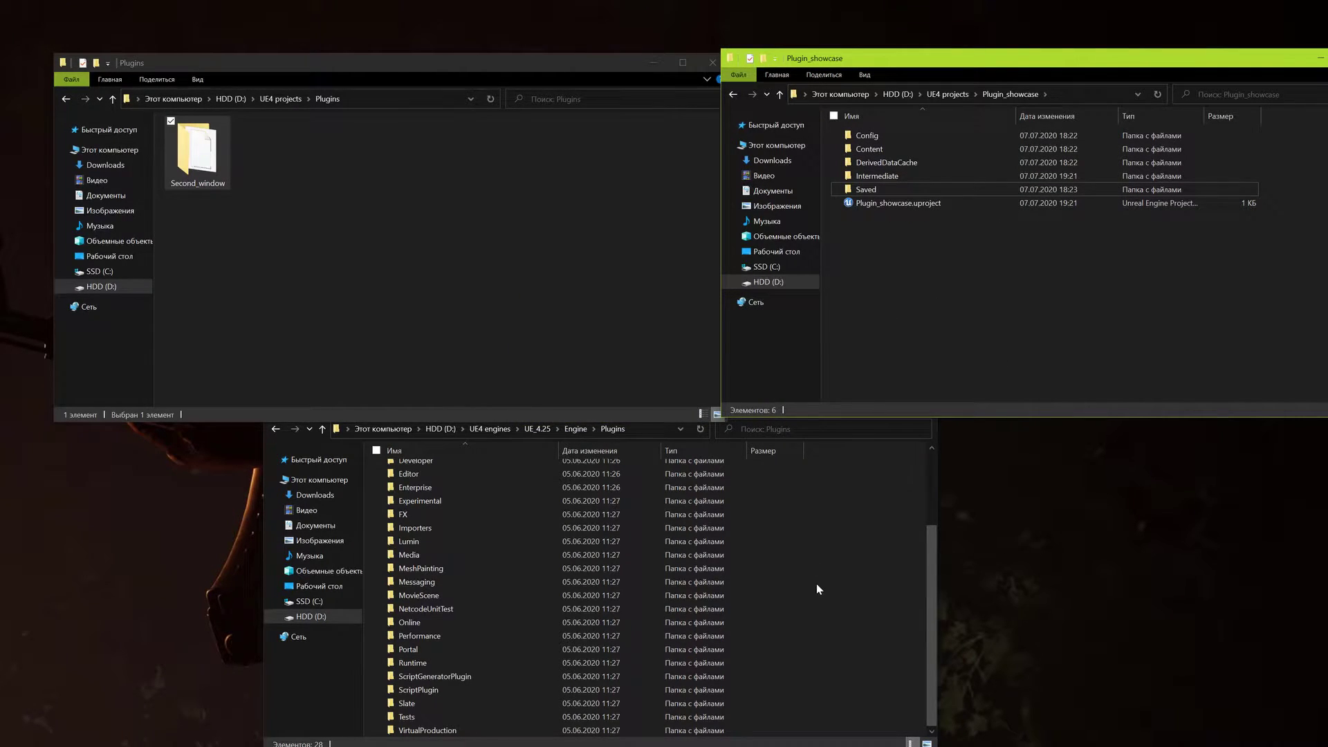
Step: Paste Second_window into the engine Plugins folder and select Plugin_showcase.uproject
click(860, 600)
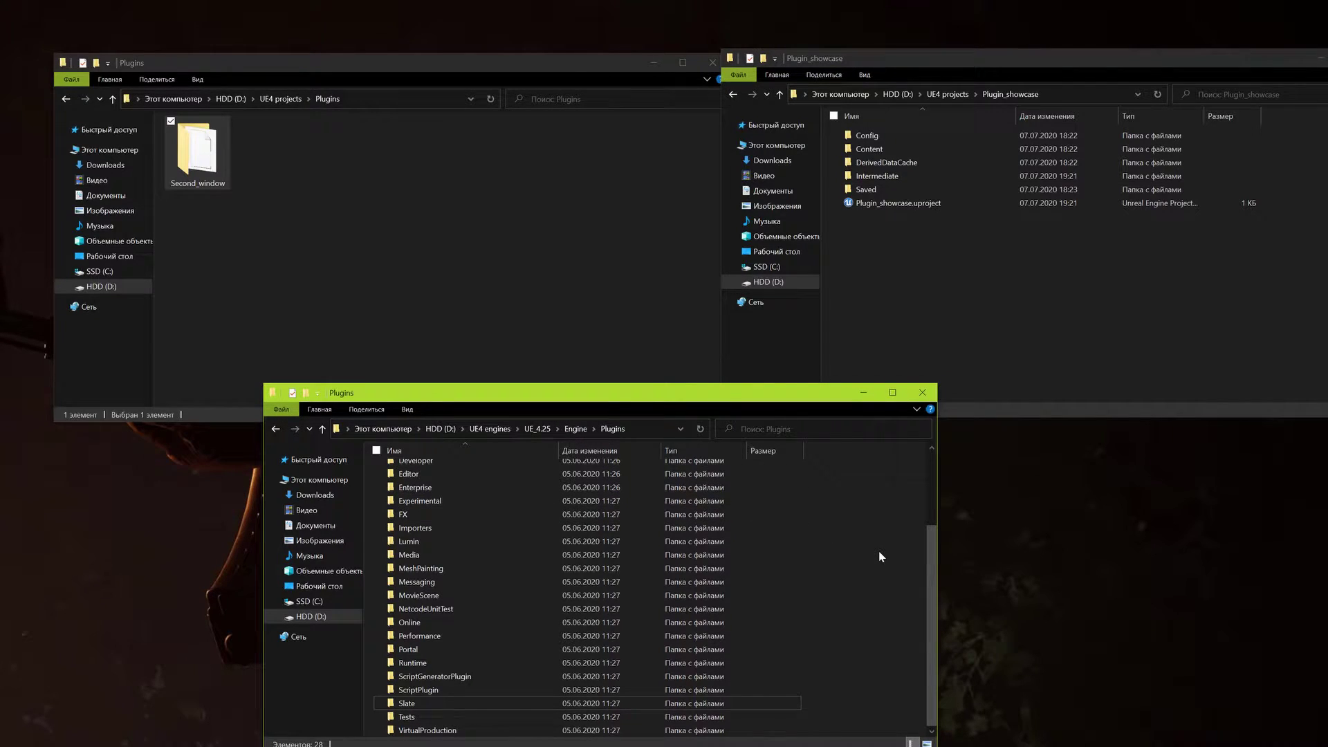
key(ctrl+v)
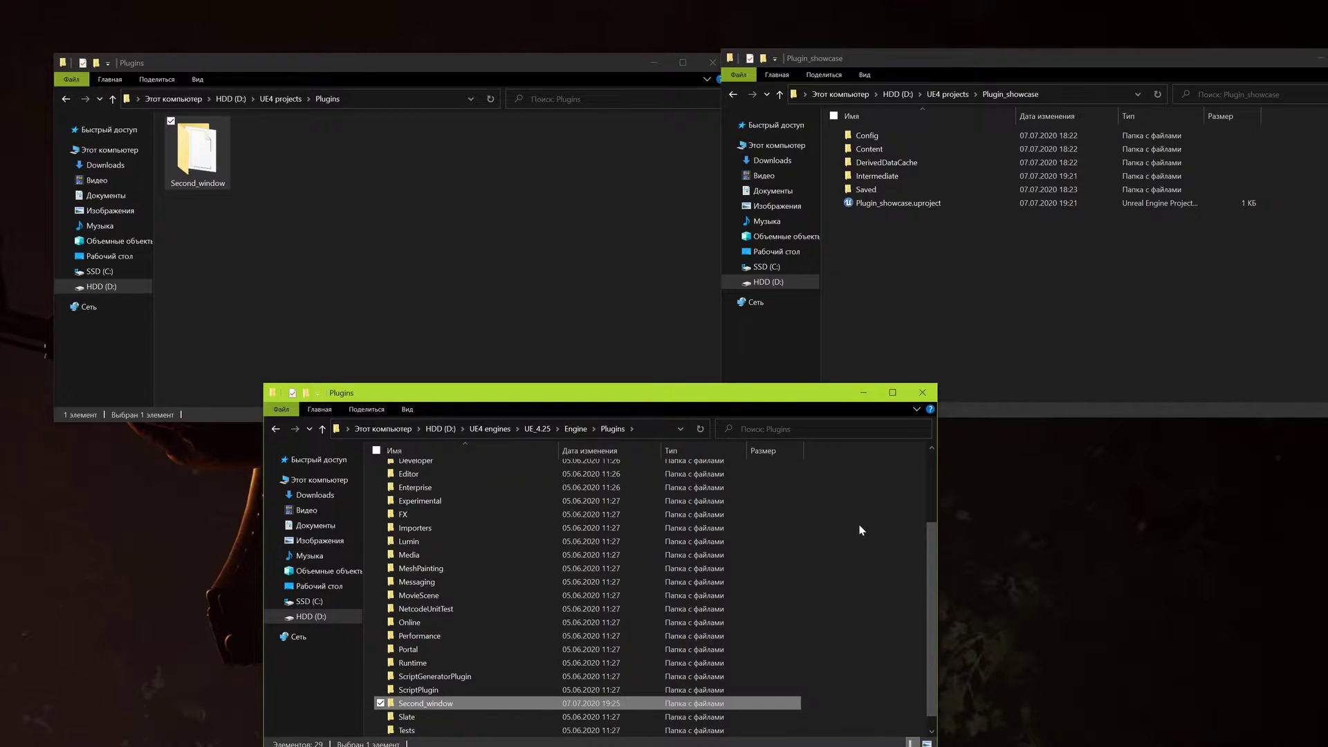
click(977, 352)
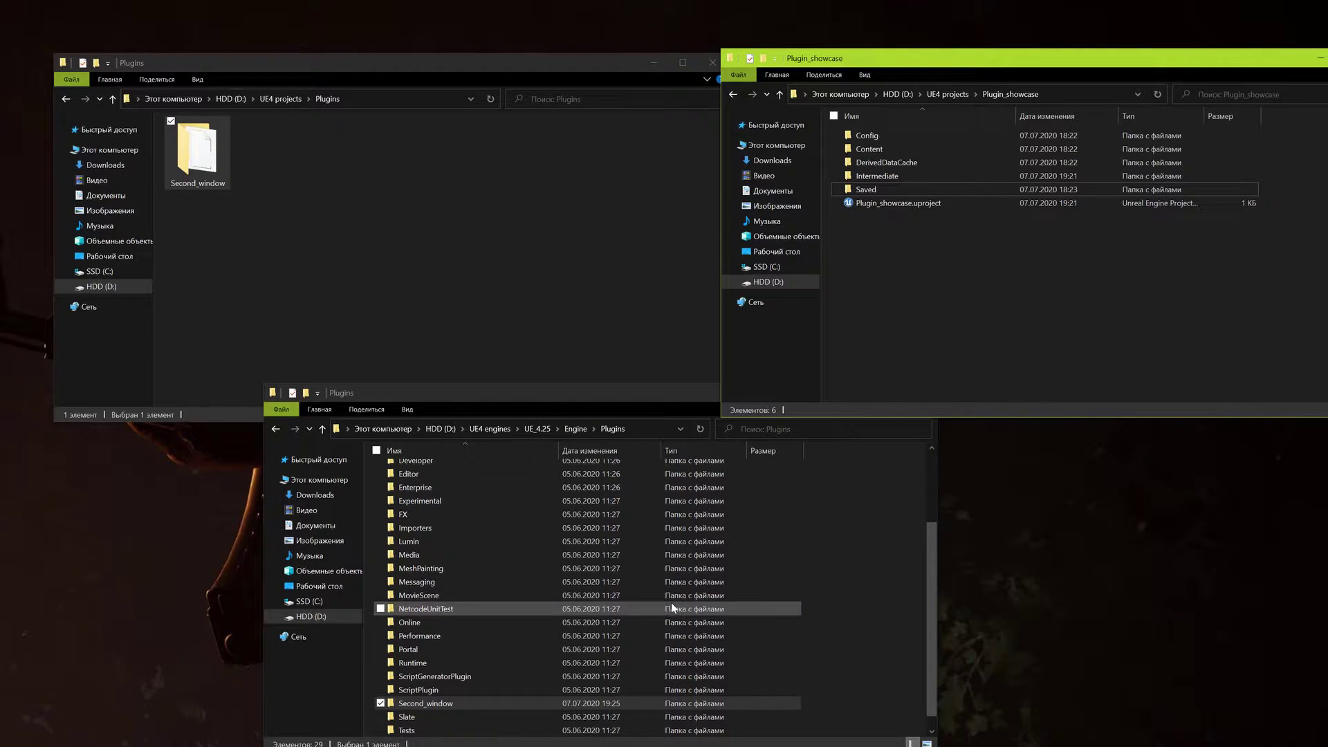
click(904, 205)
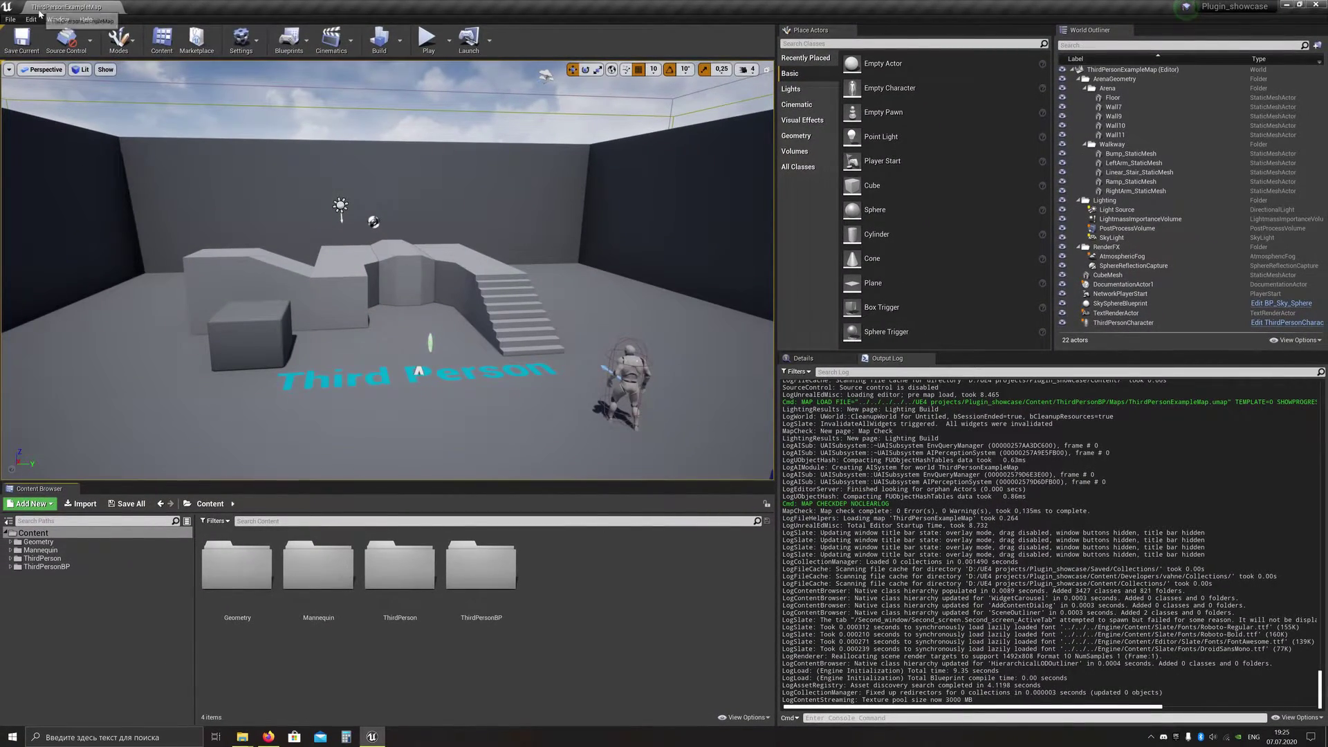
Step: Enable the beta 'Second in game window' plugin, restart the editor, and close Plugins
click(31, 18)
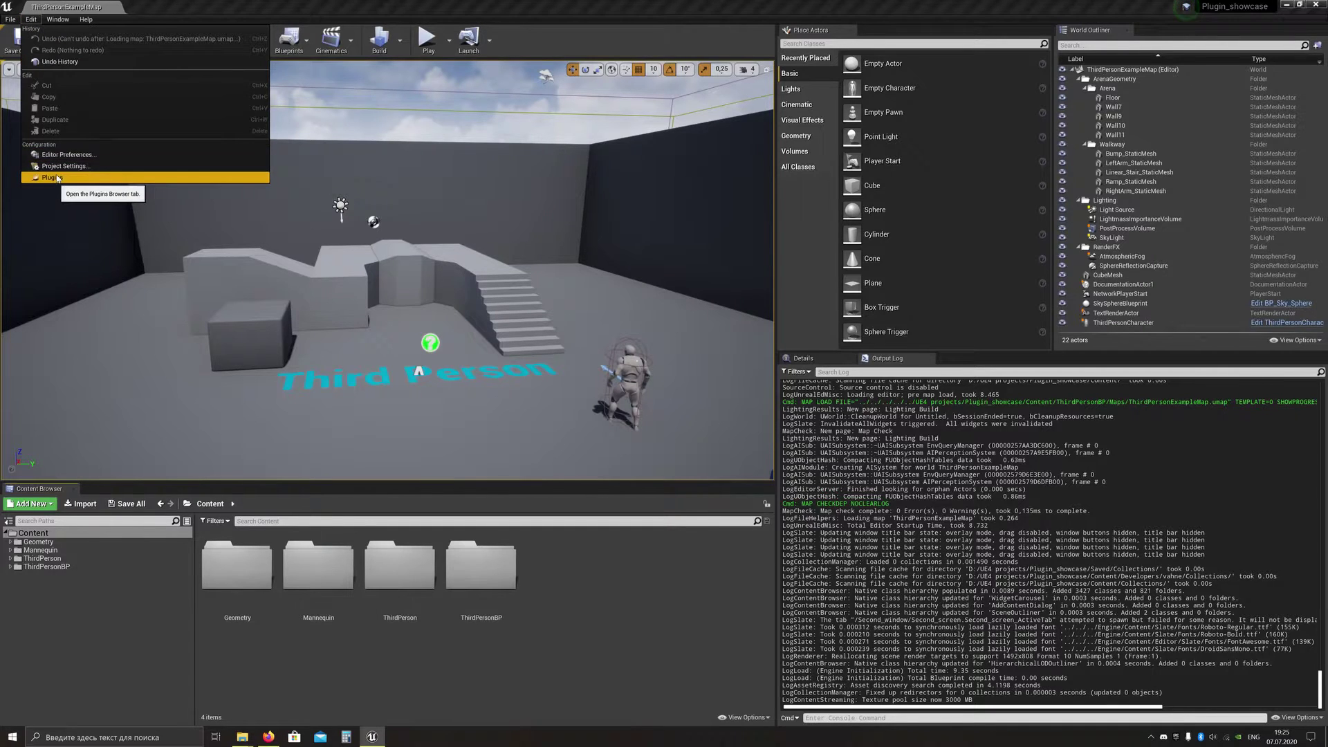
click(58, 177)
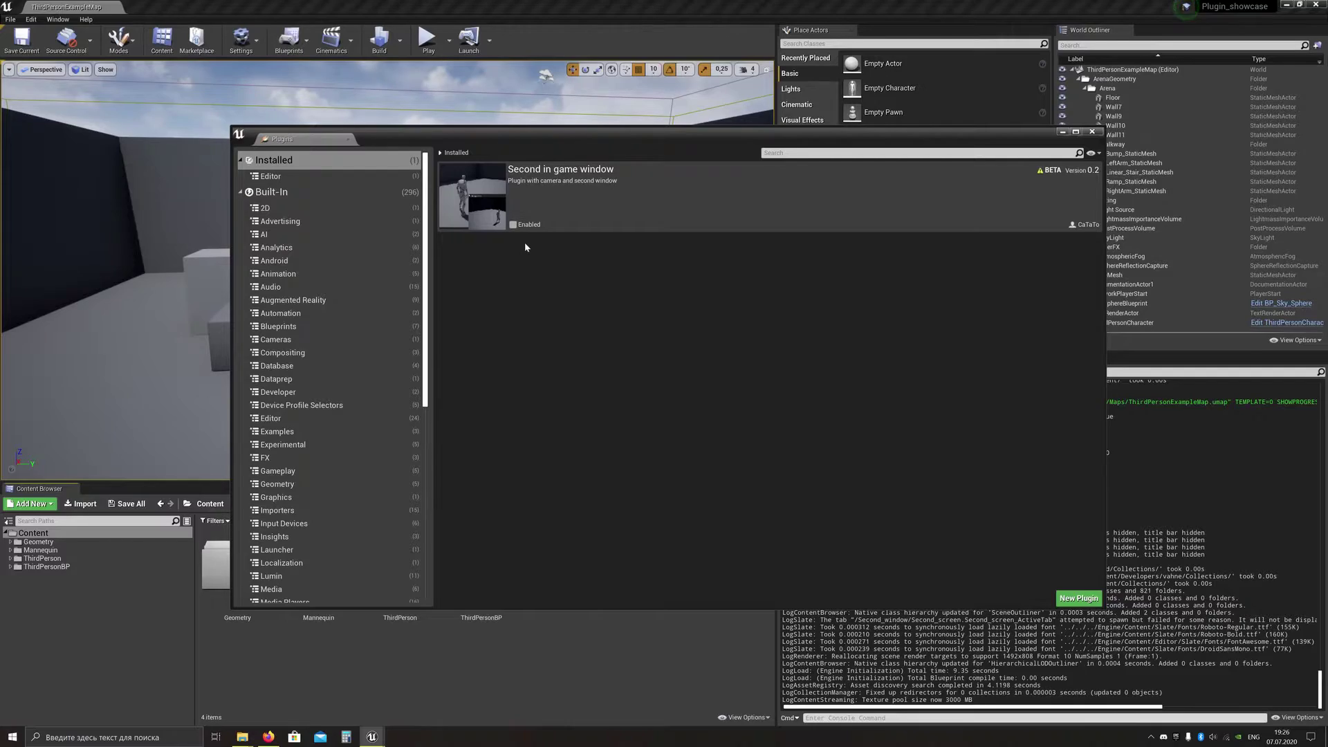
click(513, 224)
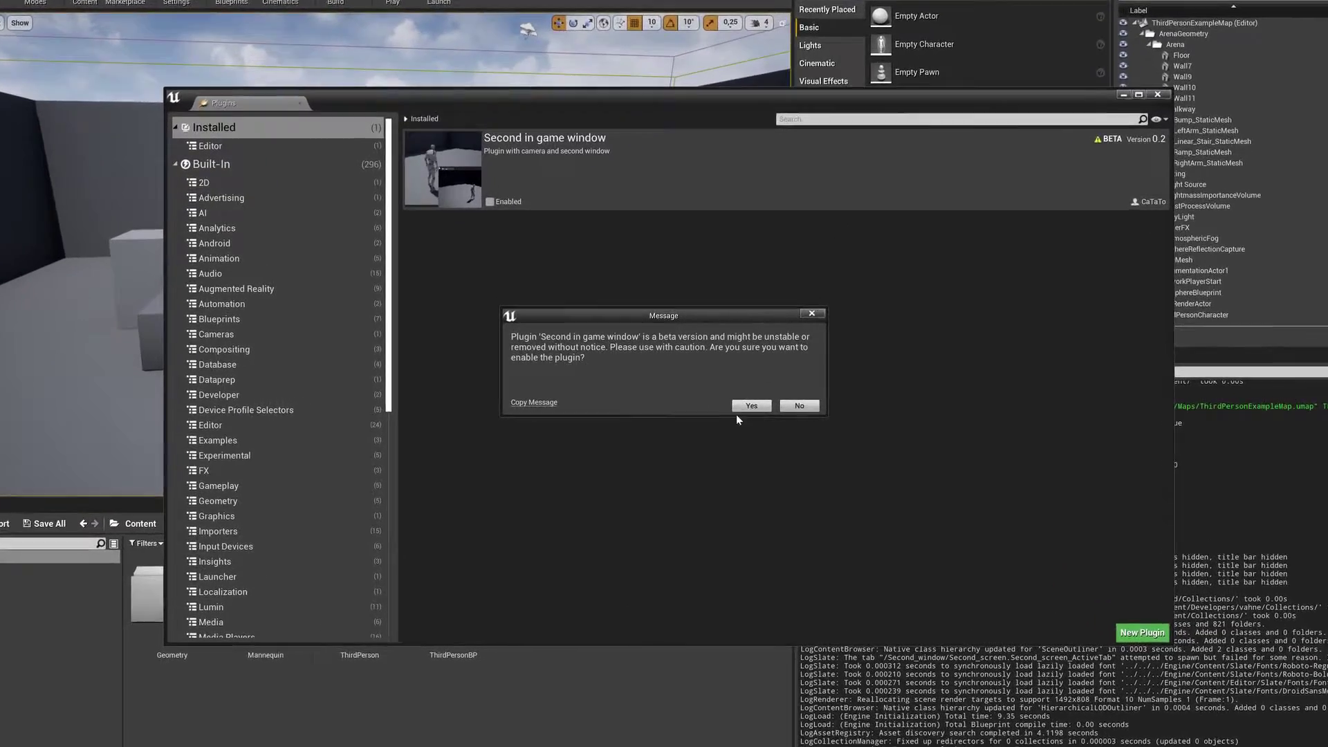
click(752, 405)
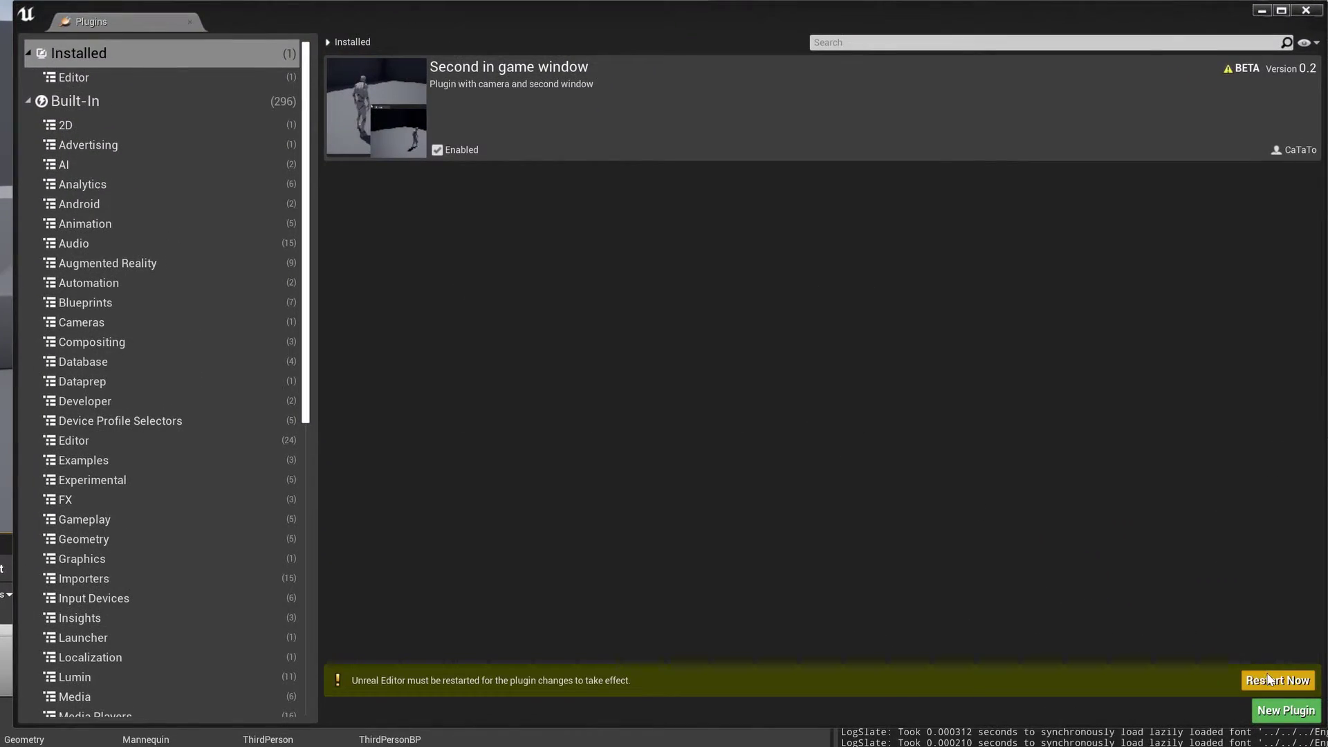
click(1270, 674)
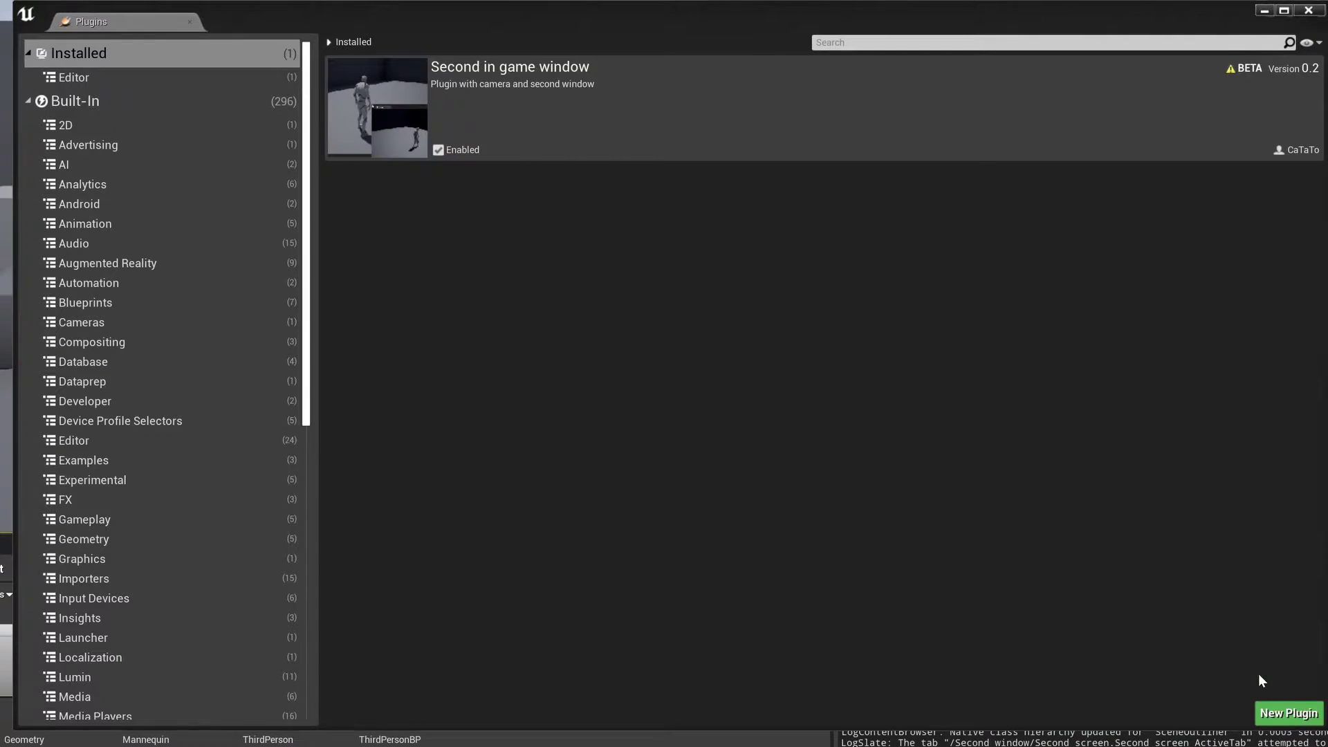
click(1309, 11)
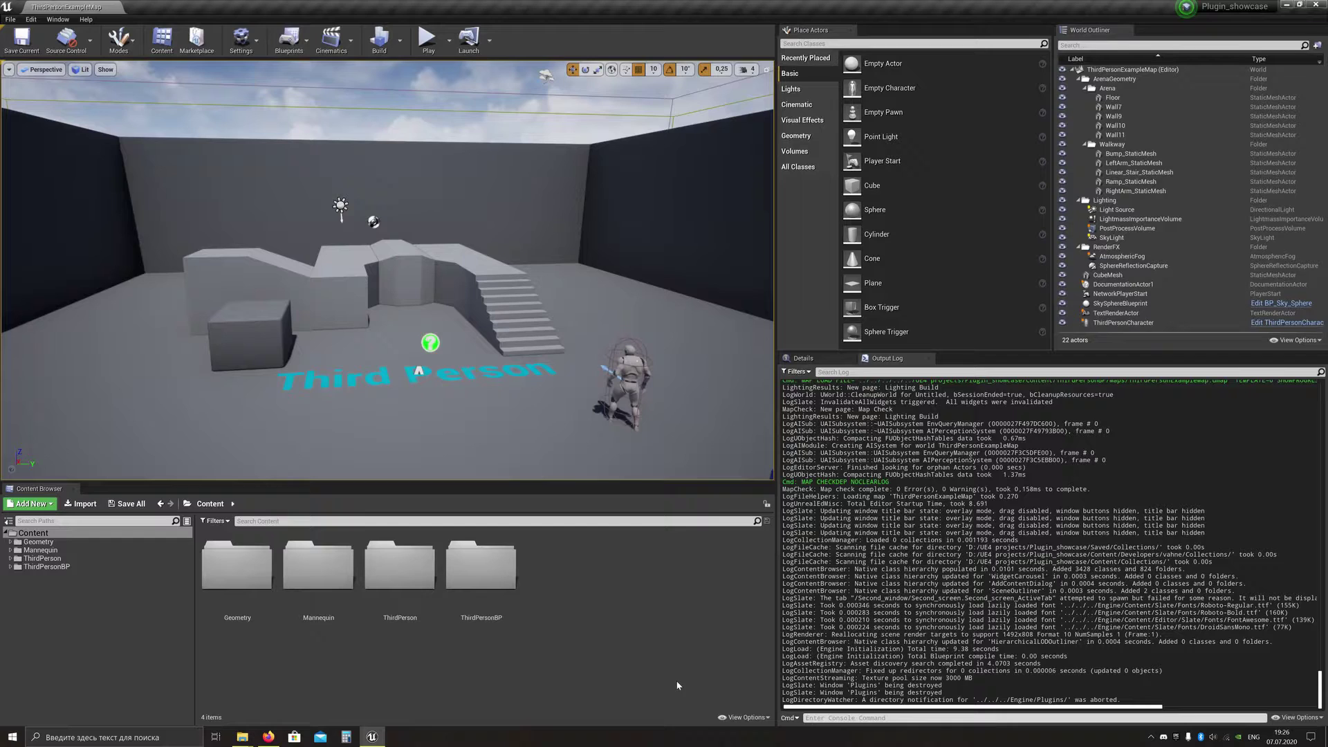
Step: Show plugin content in the Content Browser and browse to the Second_window Content folder
click(744, 717)
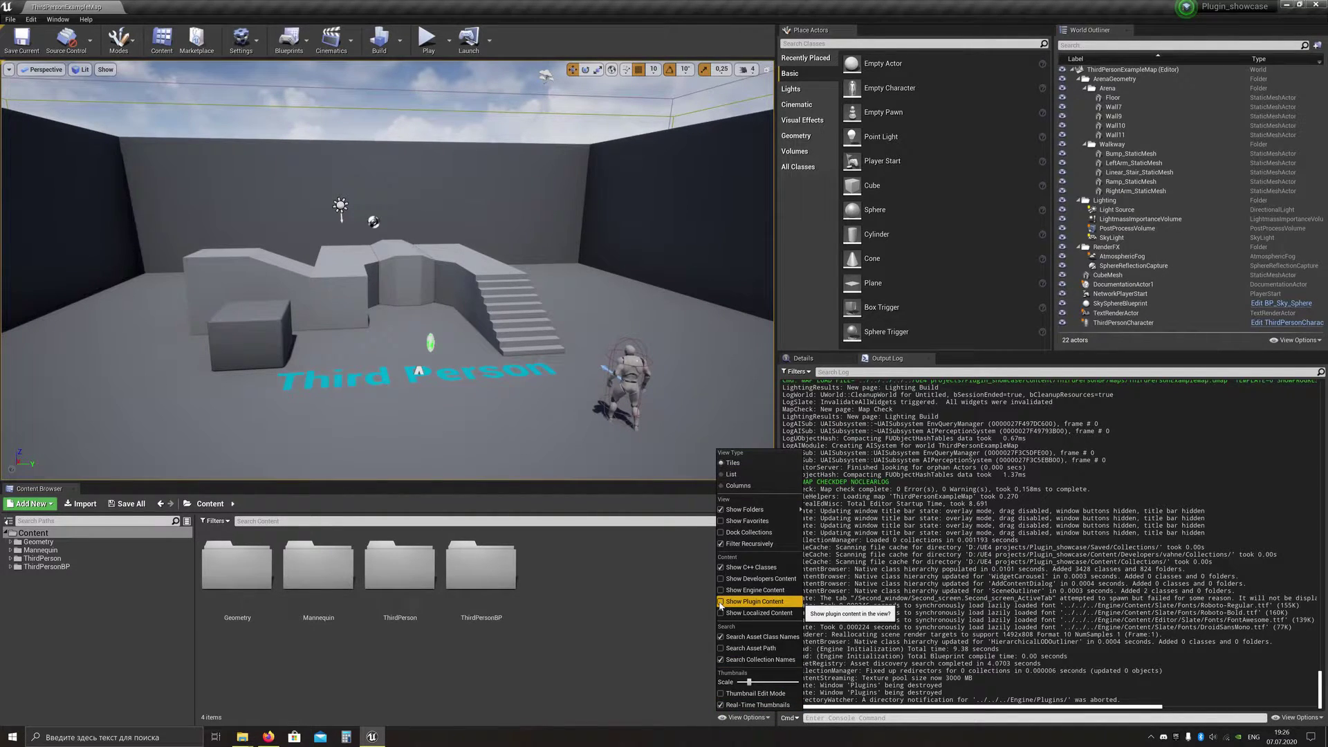
click(722, 603)
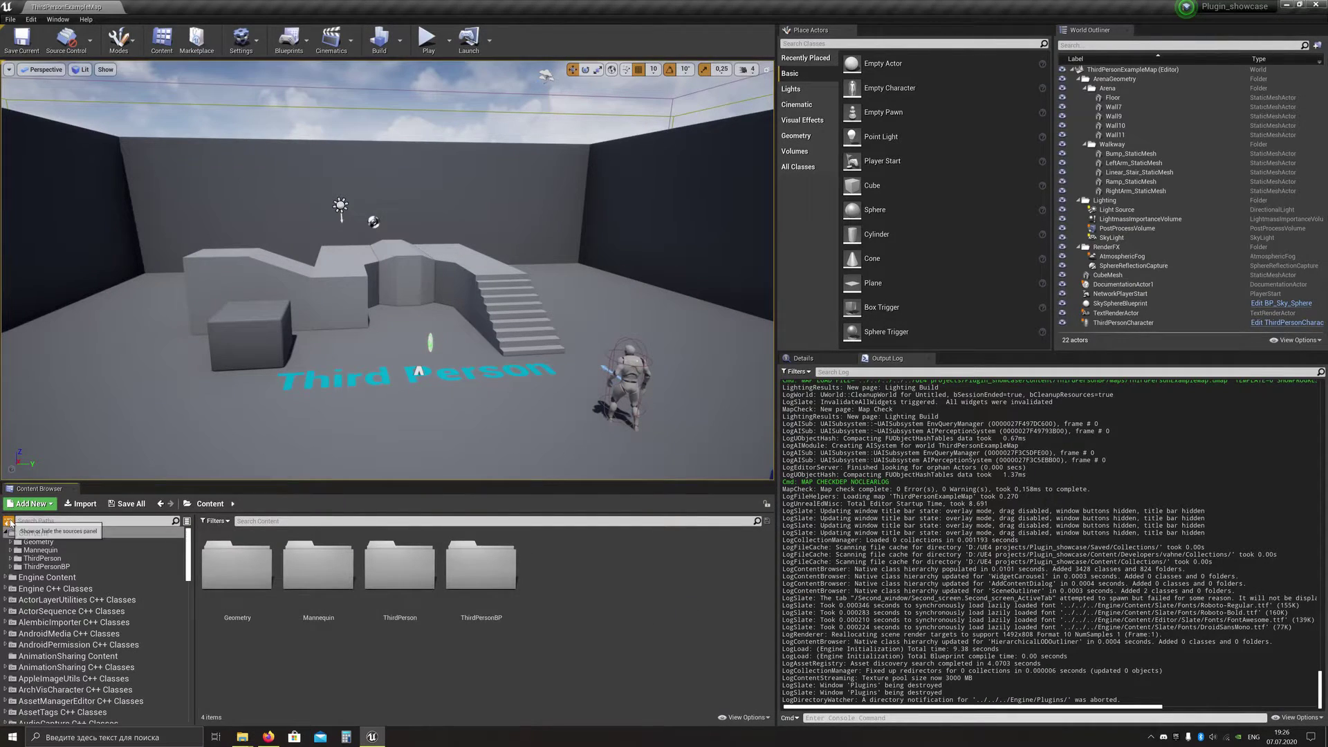
click(7, 519)
click(7, 521)
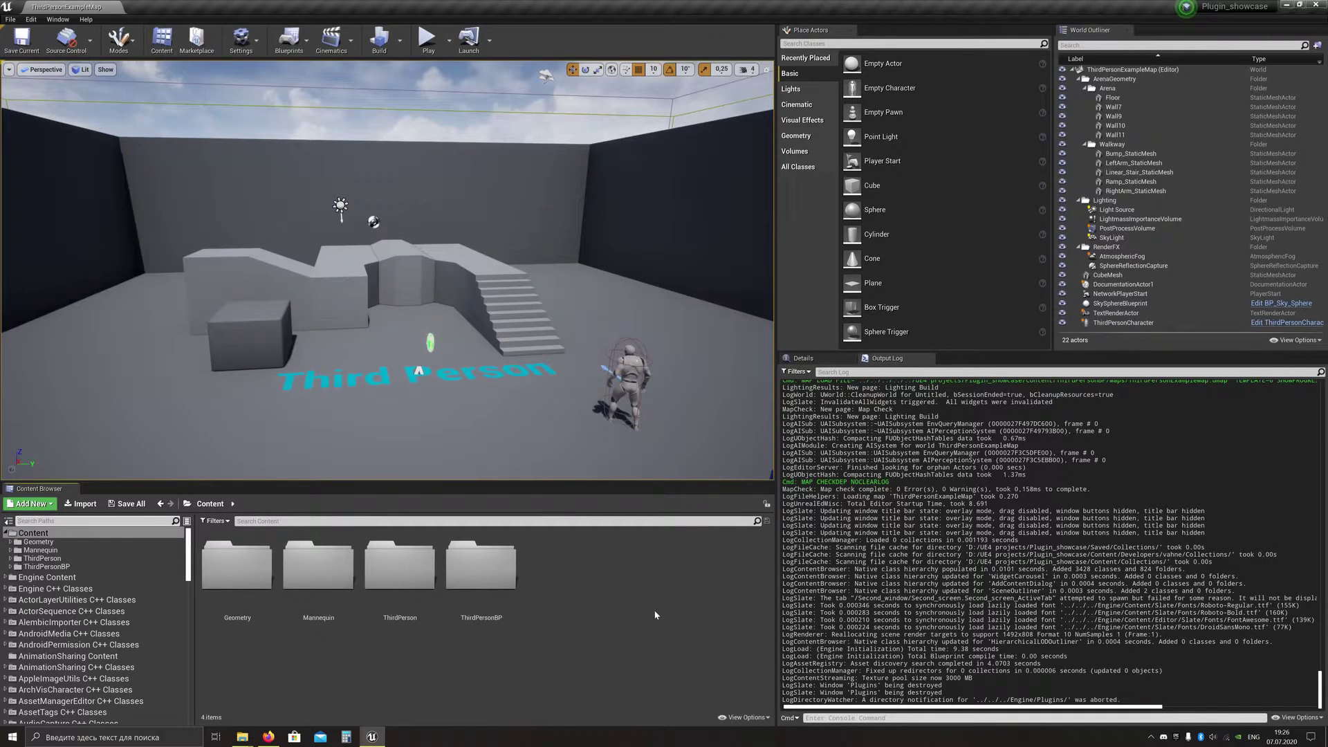
text(secon)
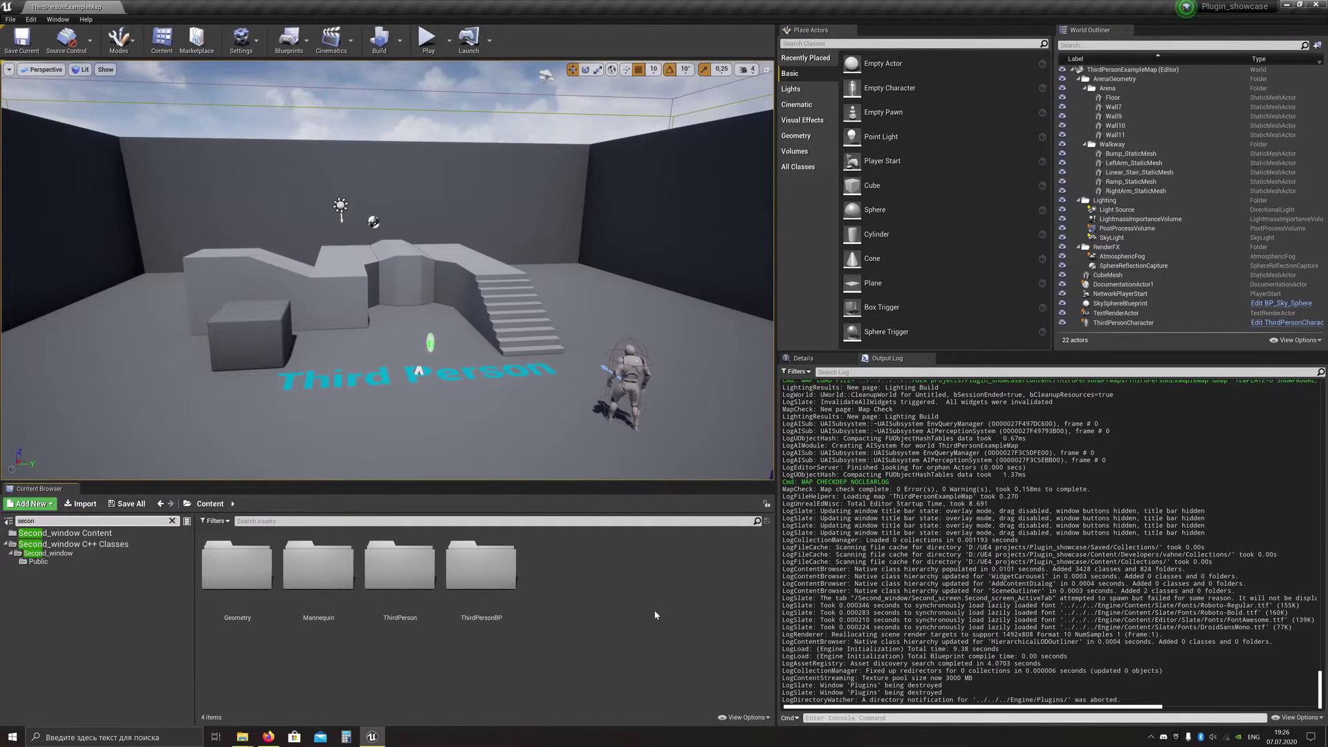
click(64, 533)
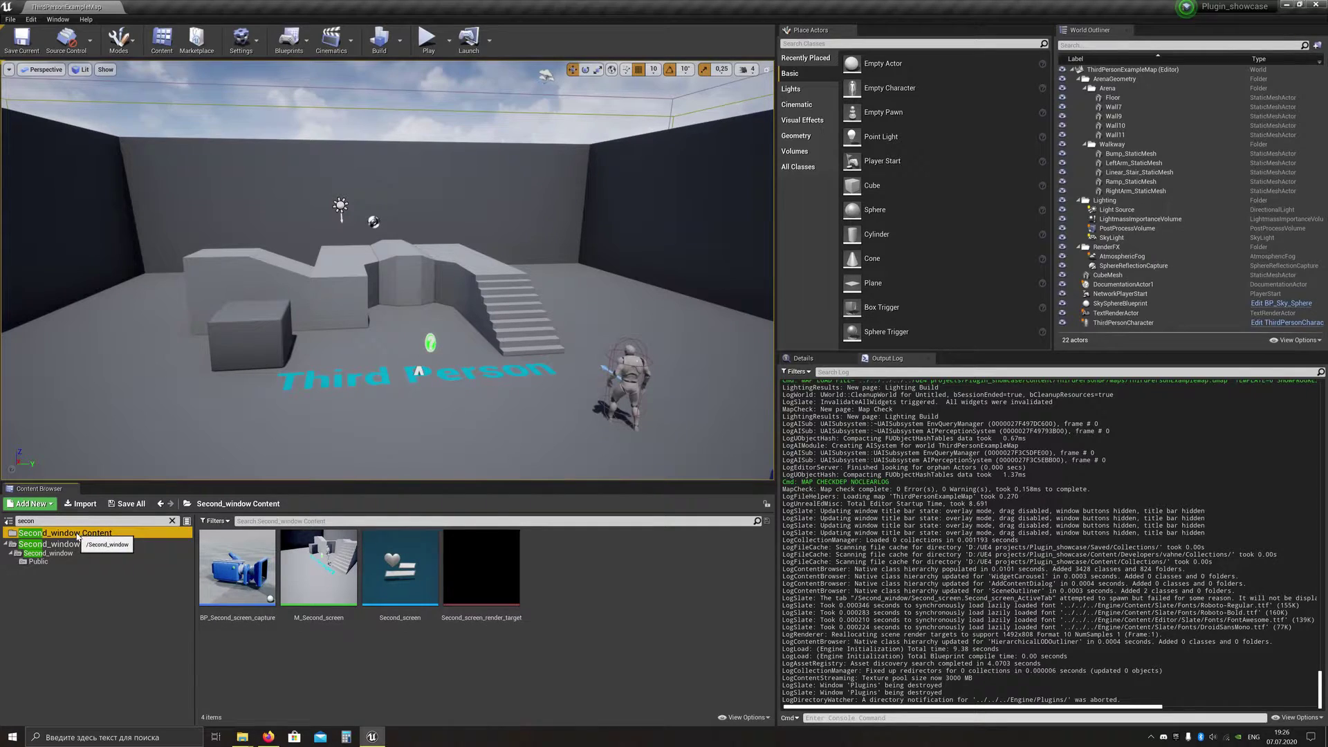
click(171, 520)
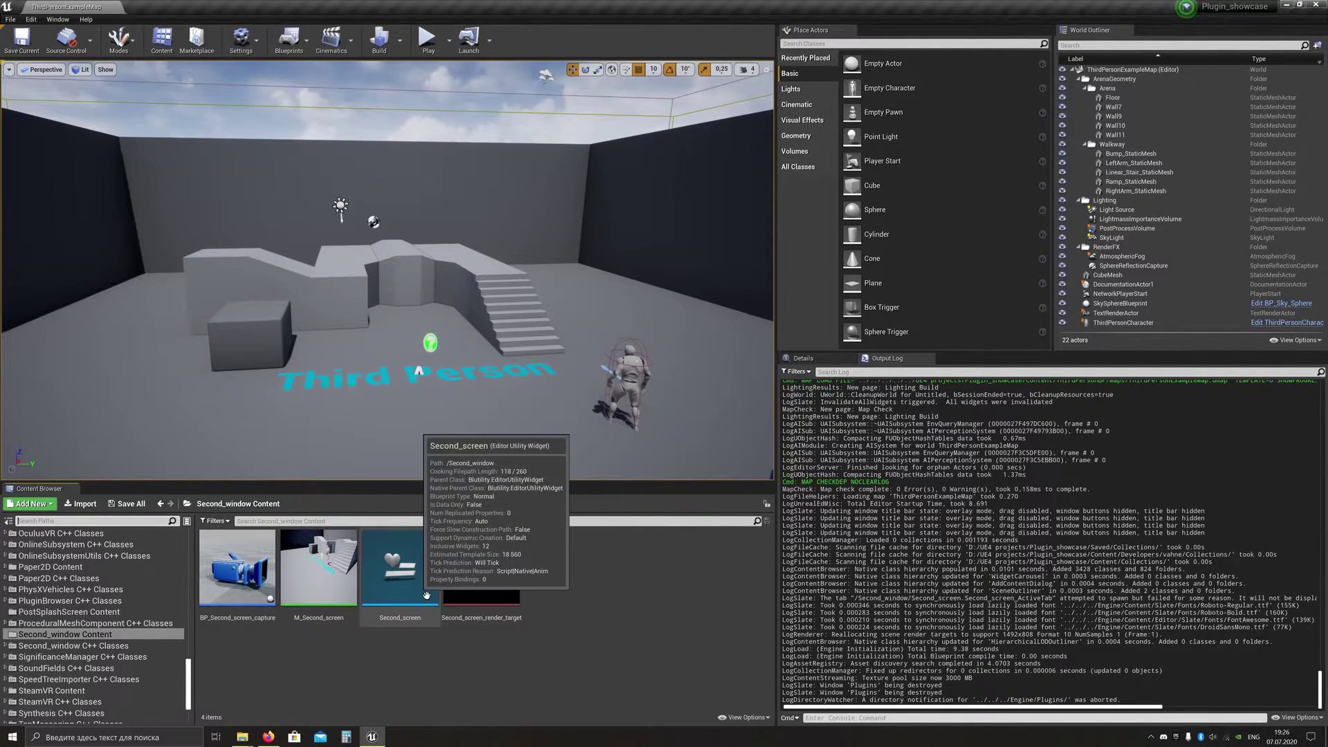
Step: Run the Second_screen utility widget, then hide plugin and engine content in View Options
right_click(421, 622)
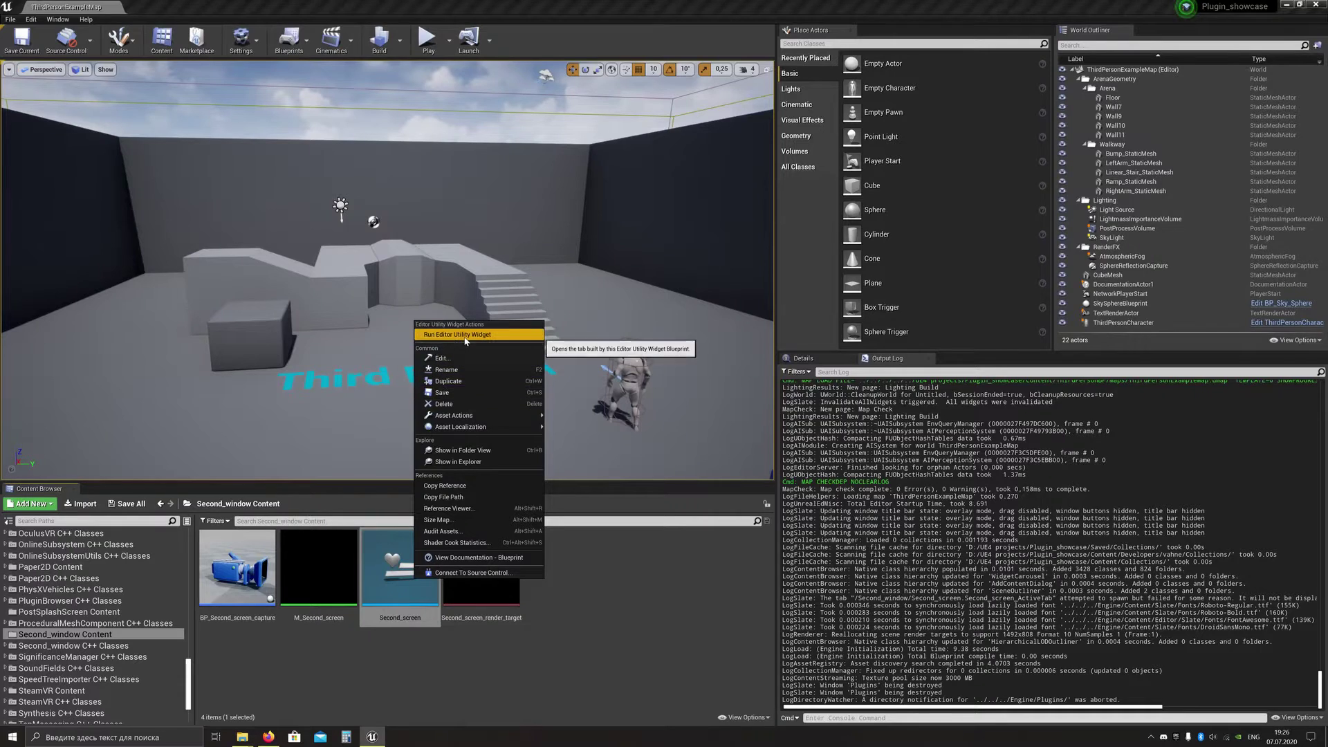
click(456, 335)
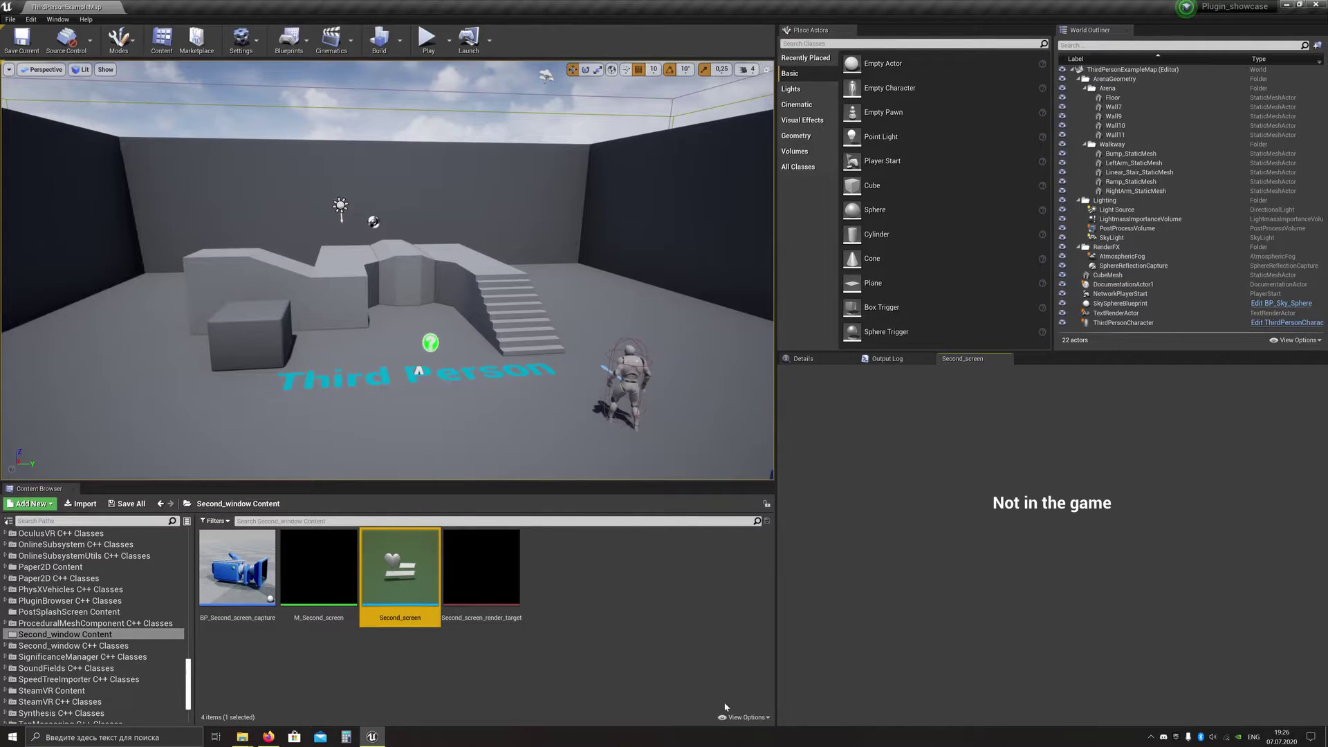
click(745, 717)
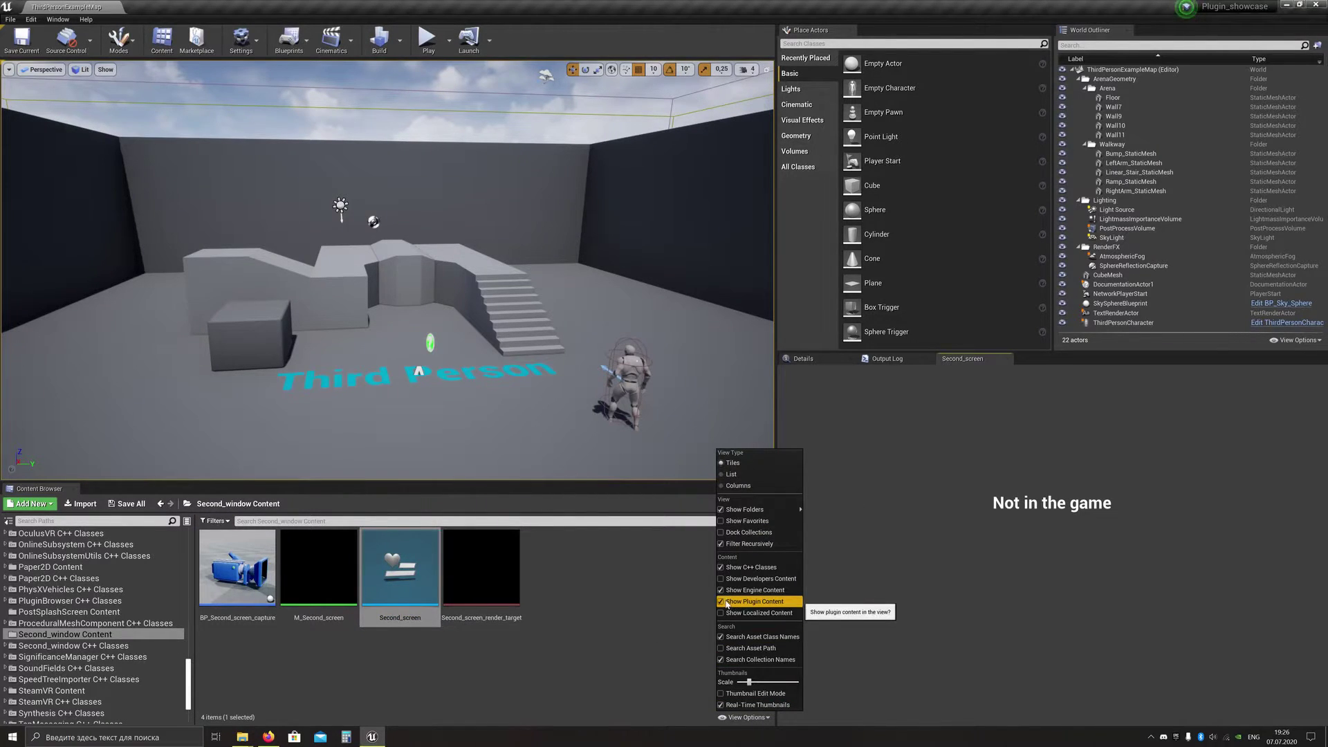
click(754, 602)
click(769, 717)
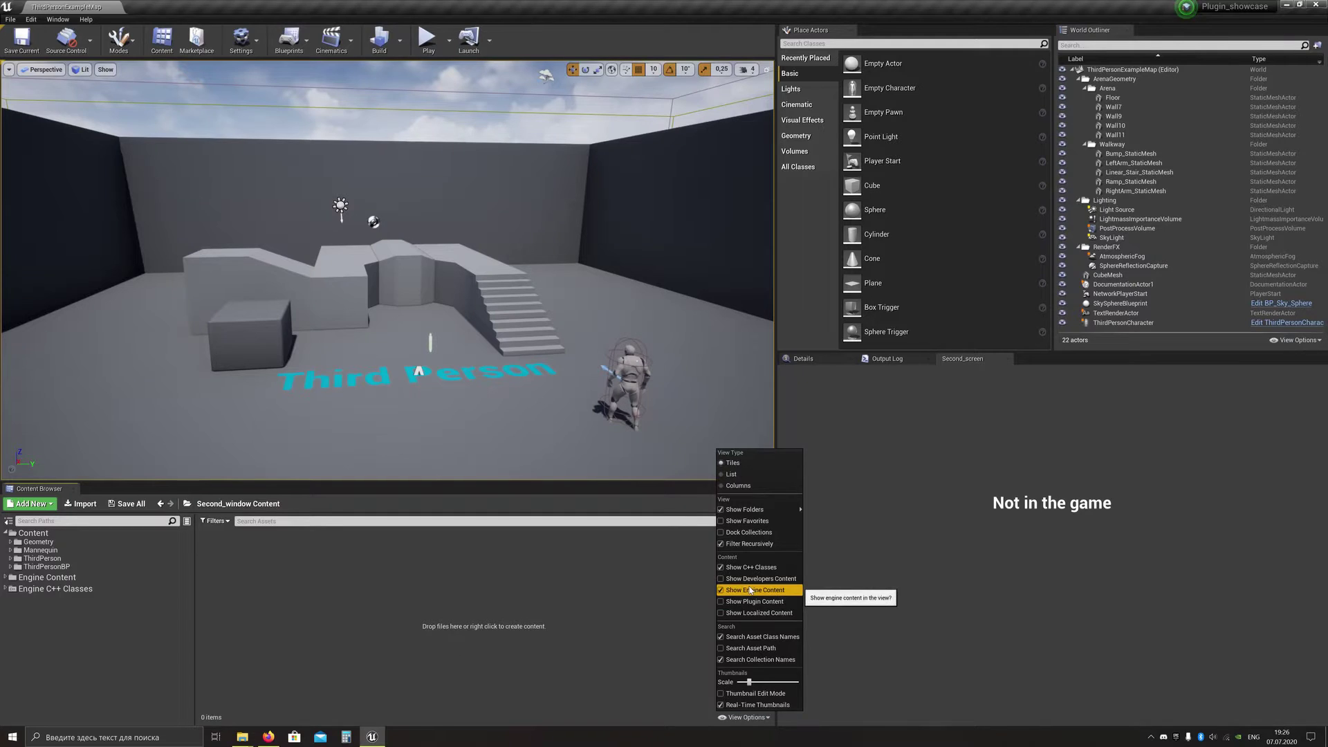
click(757, 586)
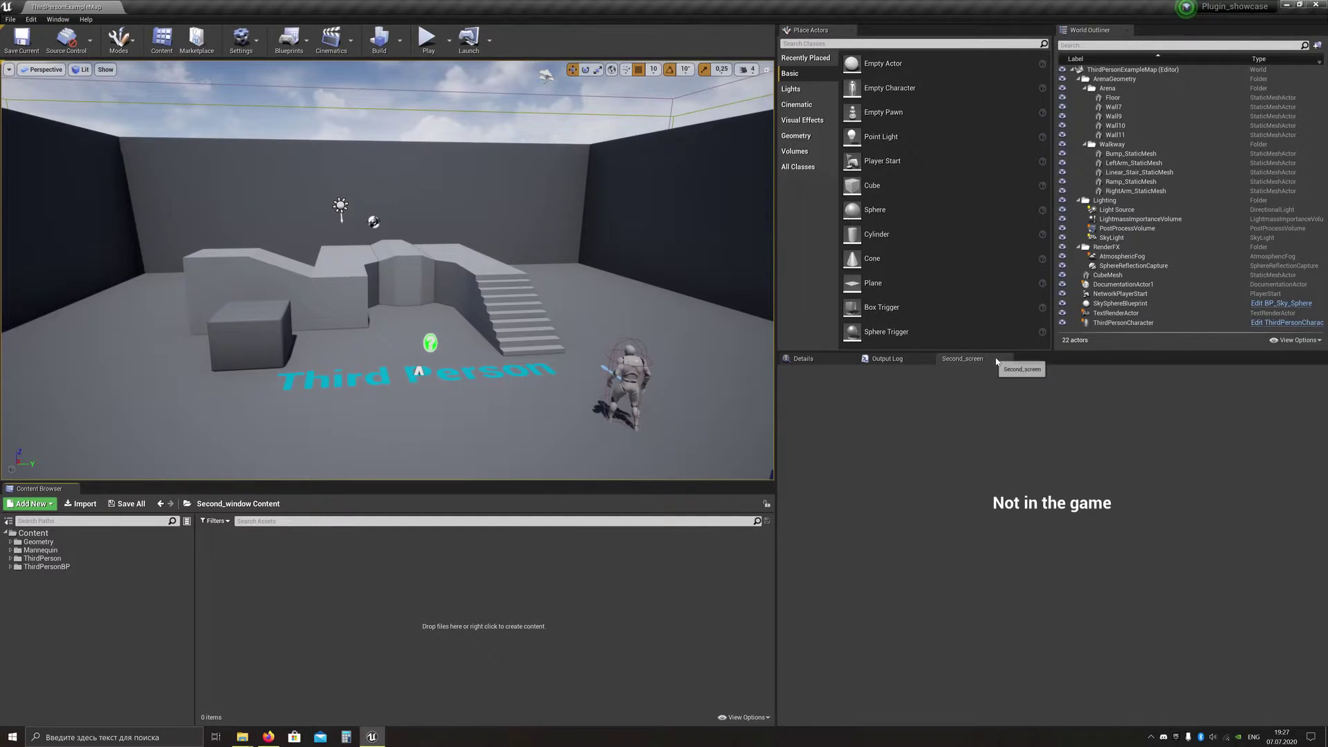
Step: Reopen Second_screen from Window > Editor Utility Widgets and dock it beside Output Log
click(994, 358)
click(58, 19)
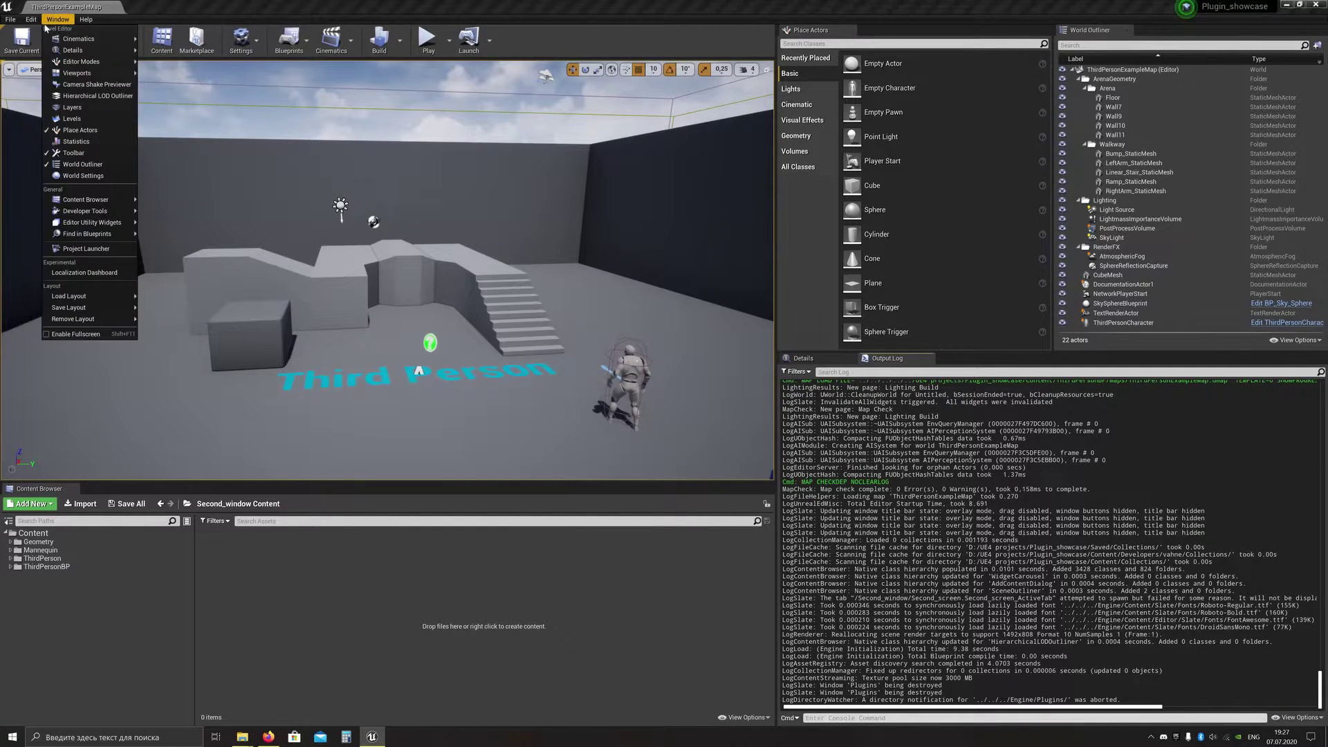
mouse_move(93, 223)
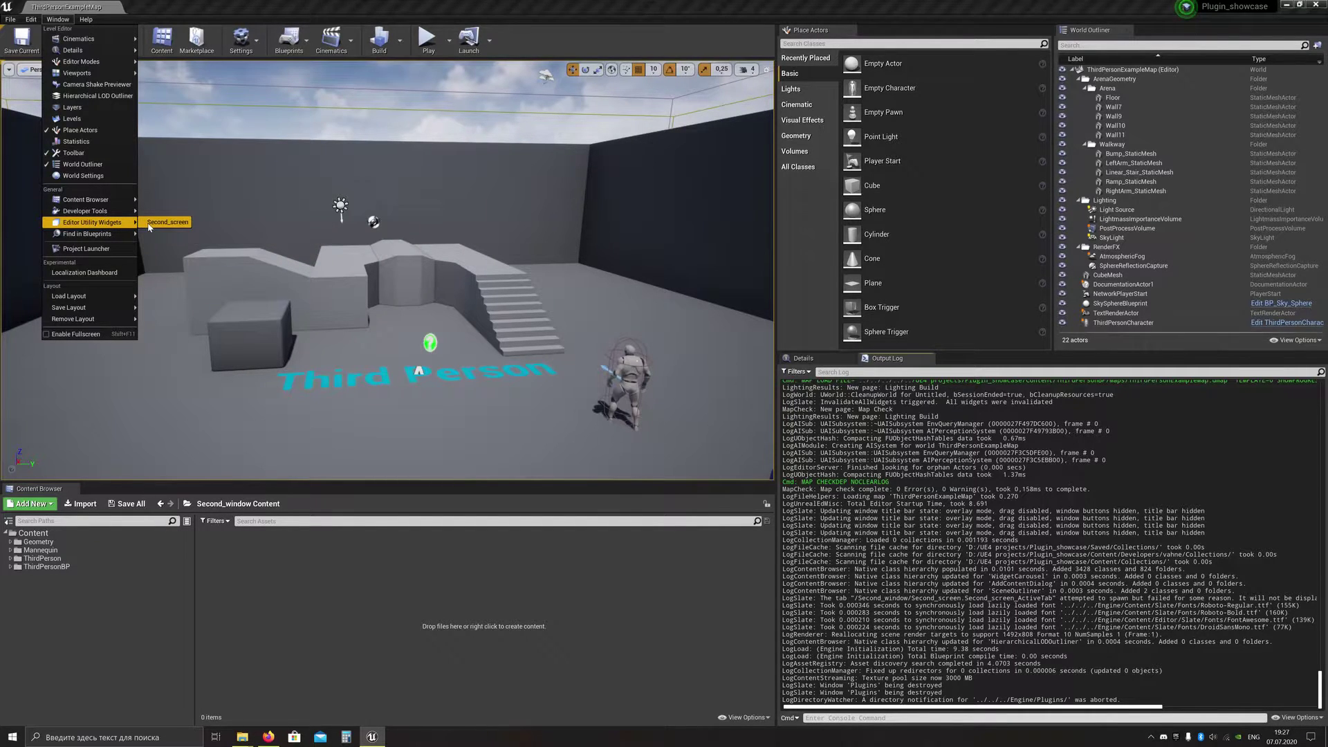
click(165, 223)
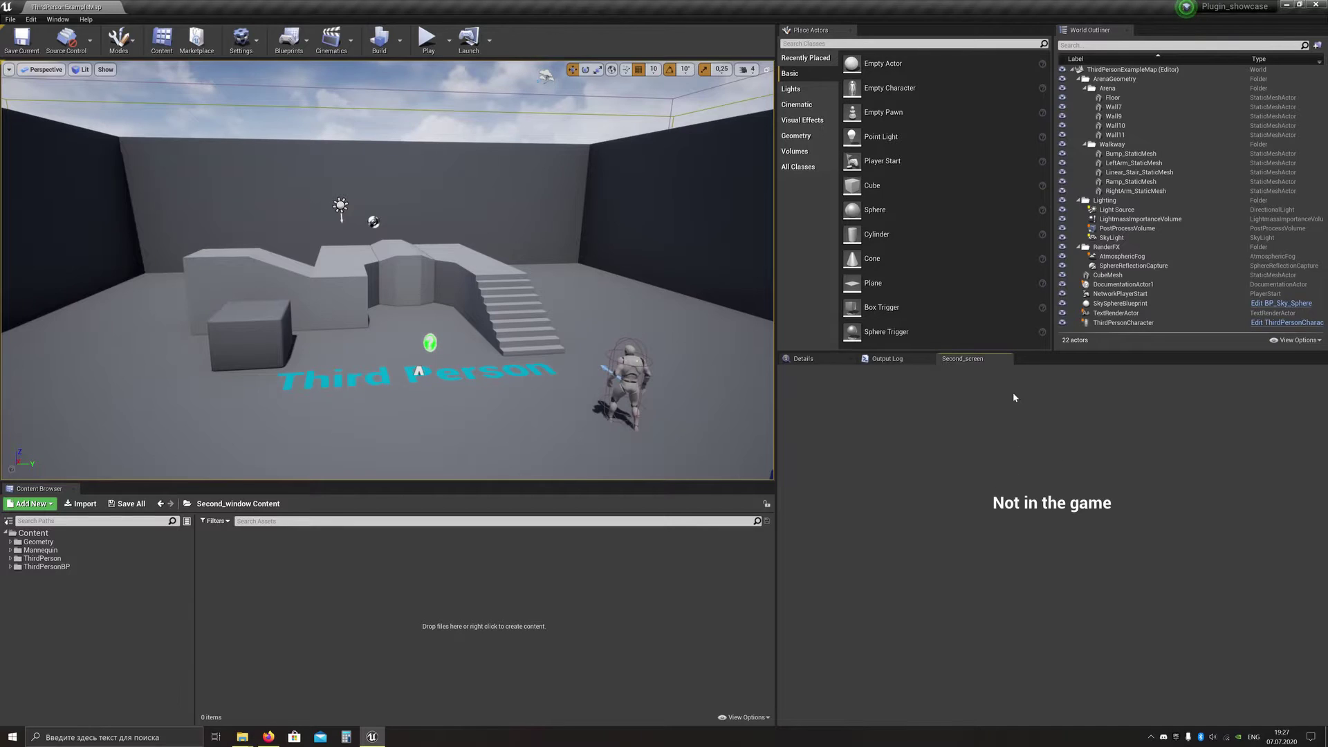
mouse_move(962, 358)
mouse_down()
mouse_move(576, 286)
mouse_move(890, 70)
mouse_up()
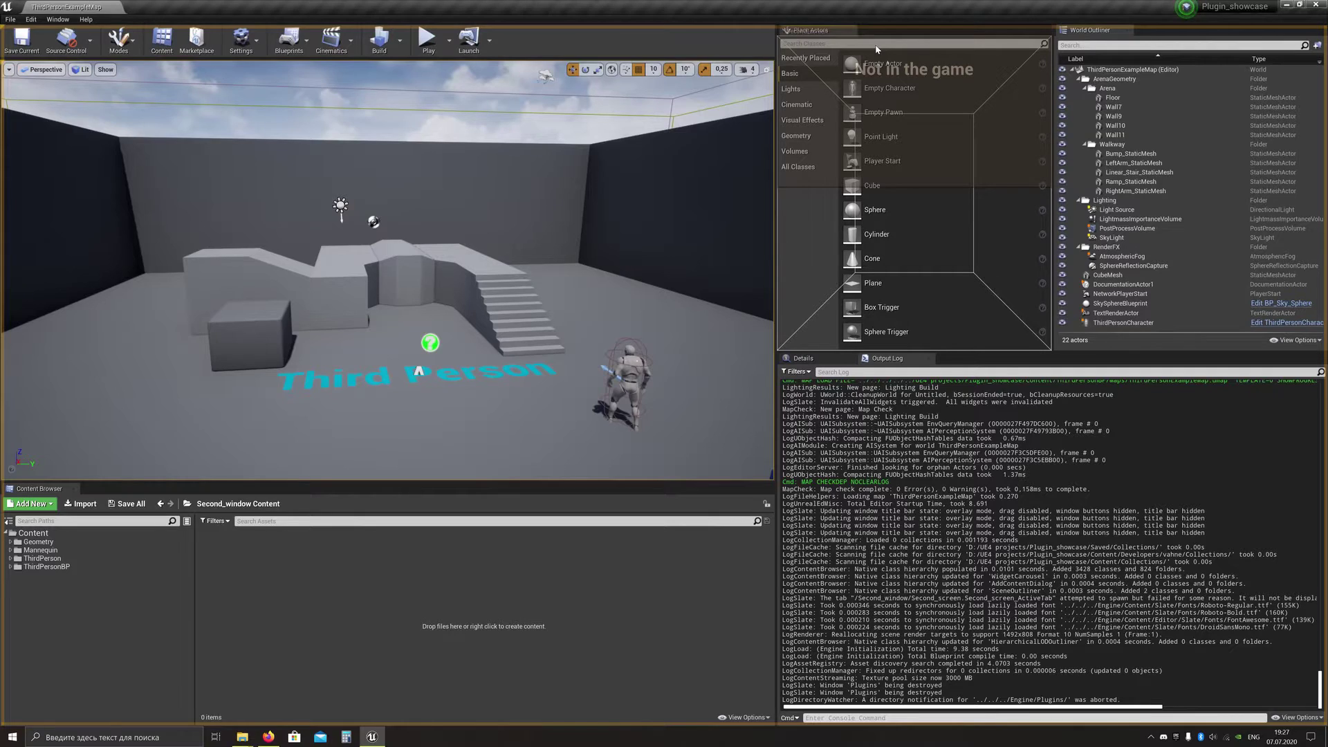
drag(877, 48, 957, 363)
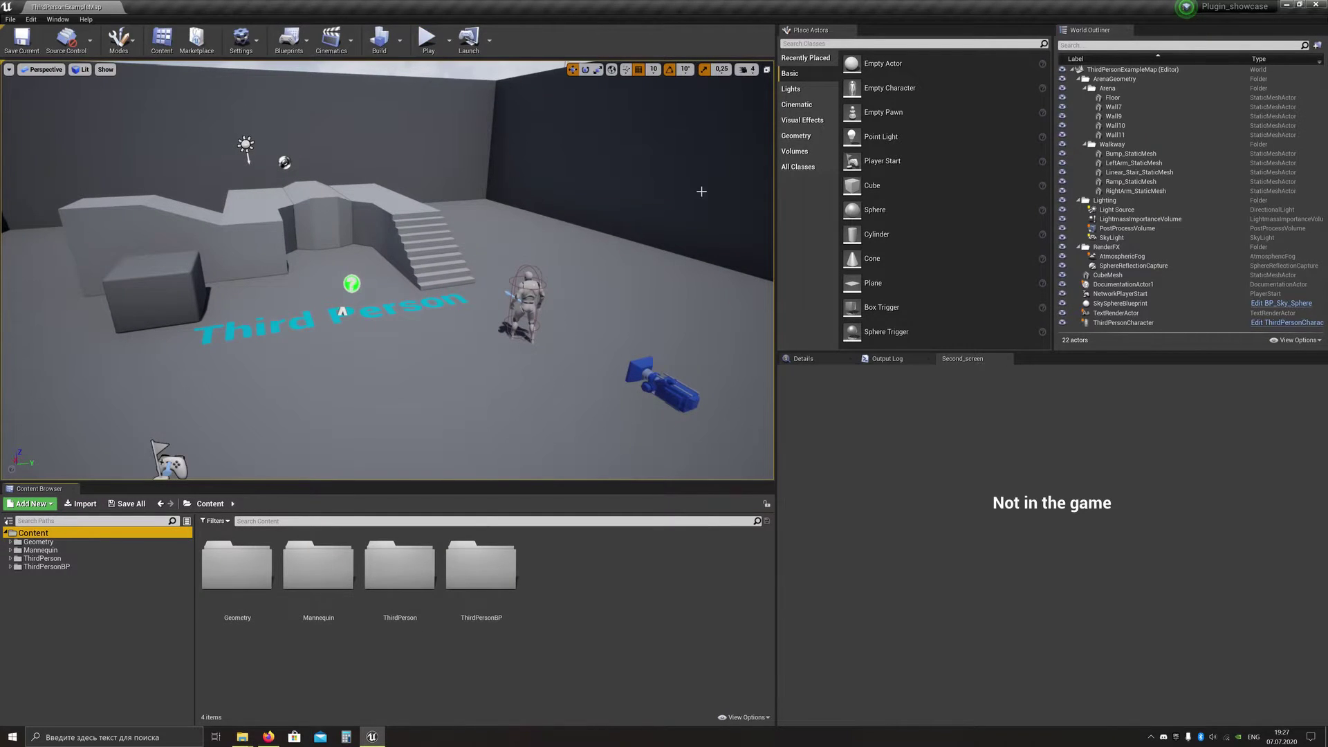
Step: Play the level, eject to orbit above the arena, then possess the character again
click(428, 39)
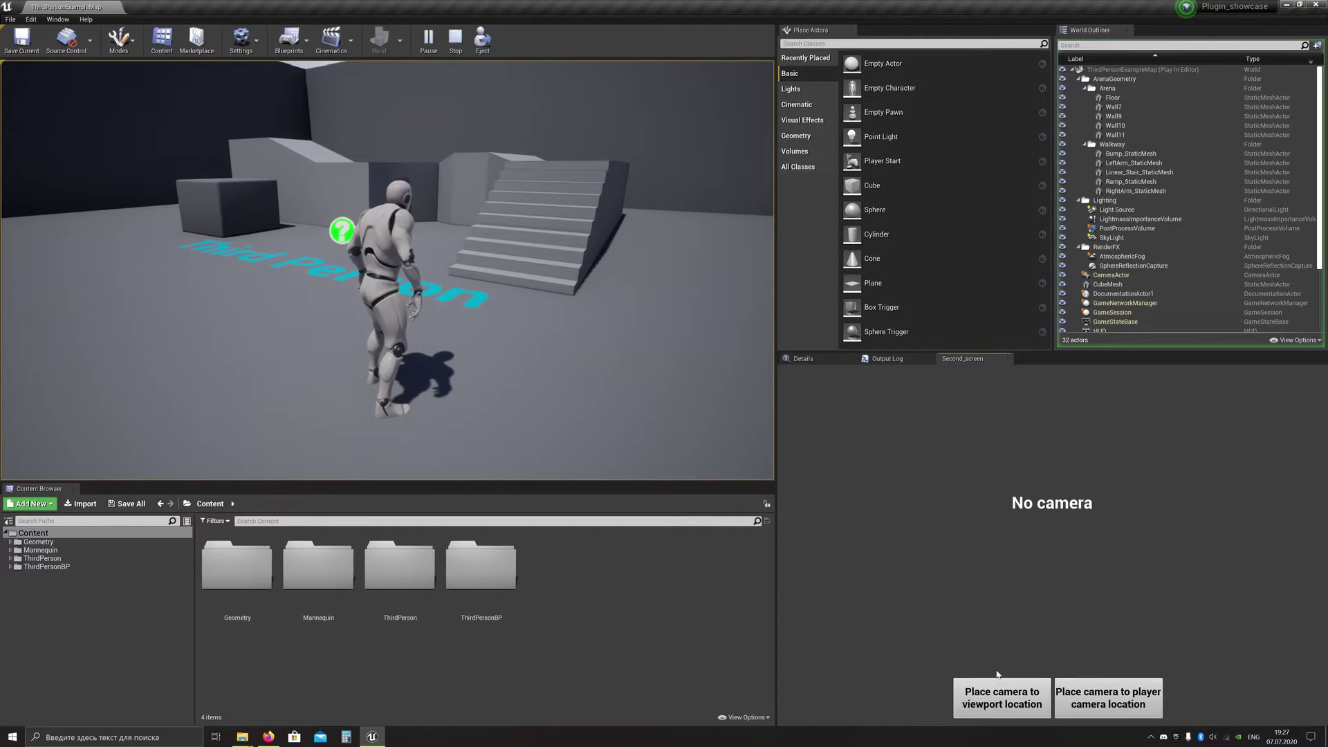
click(484, 42)
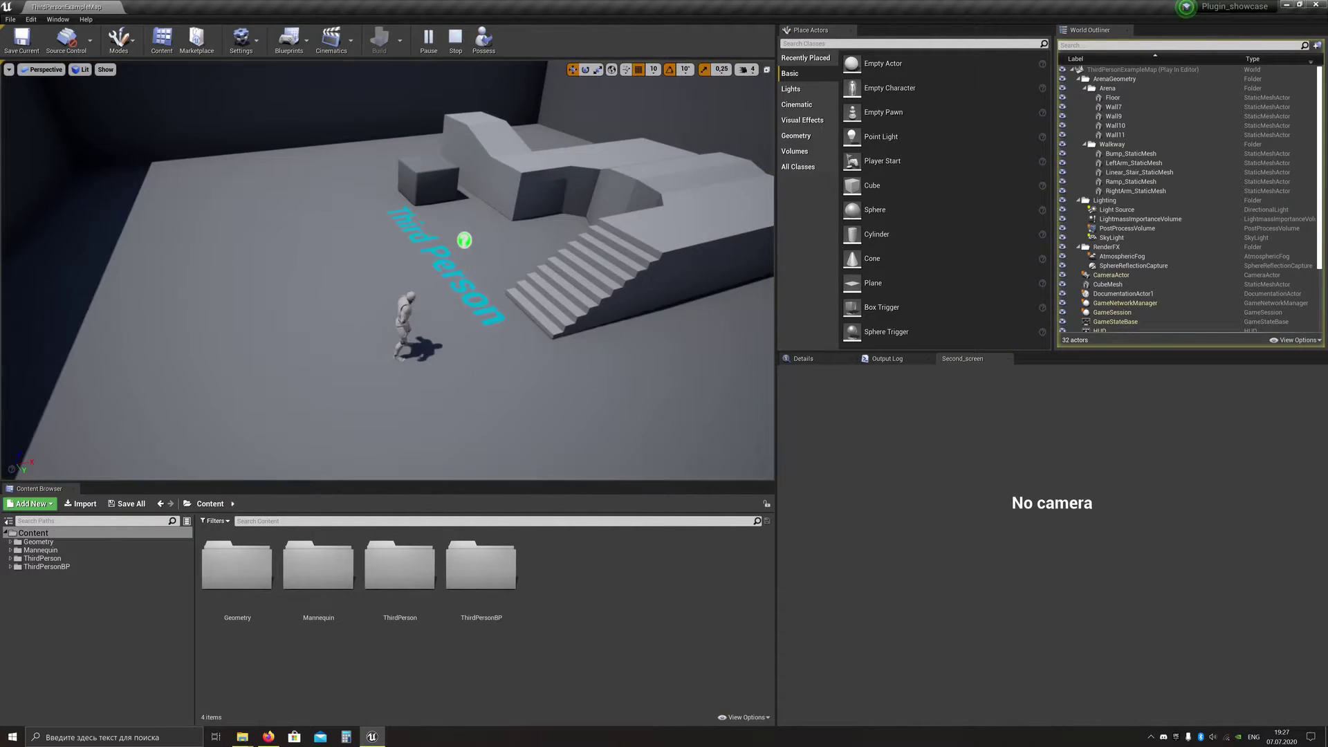
mouse_move(415, 270)
right_down()
mouse_move(353, 271)
mouse_move(415, 311)
mouse_move(499, 211)
right_up()
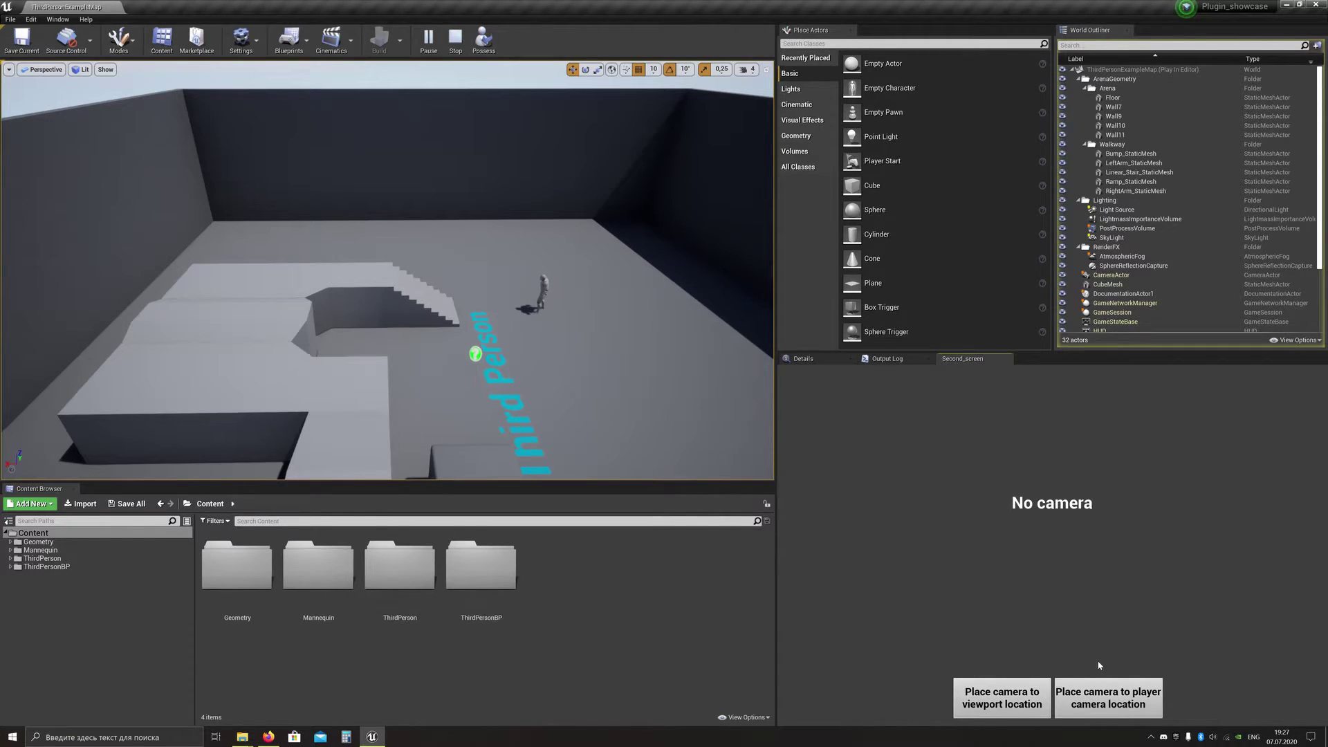
click(483, 42)
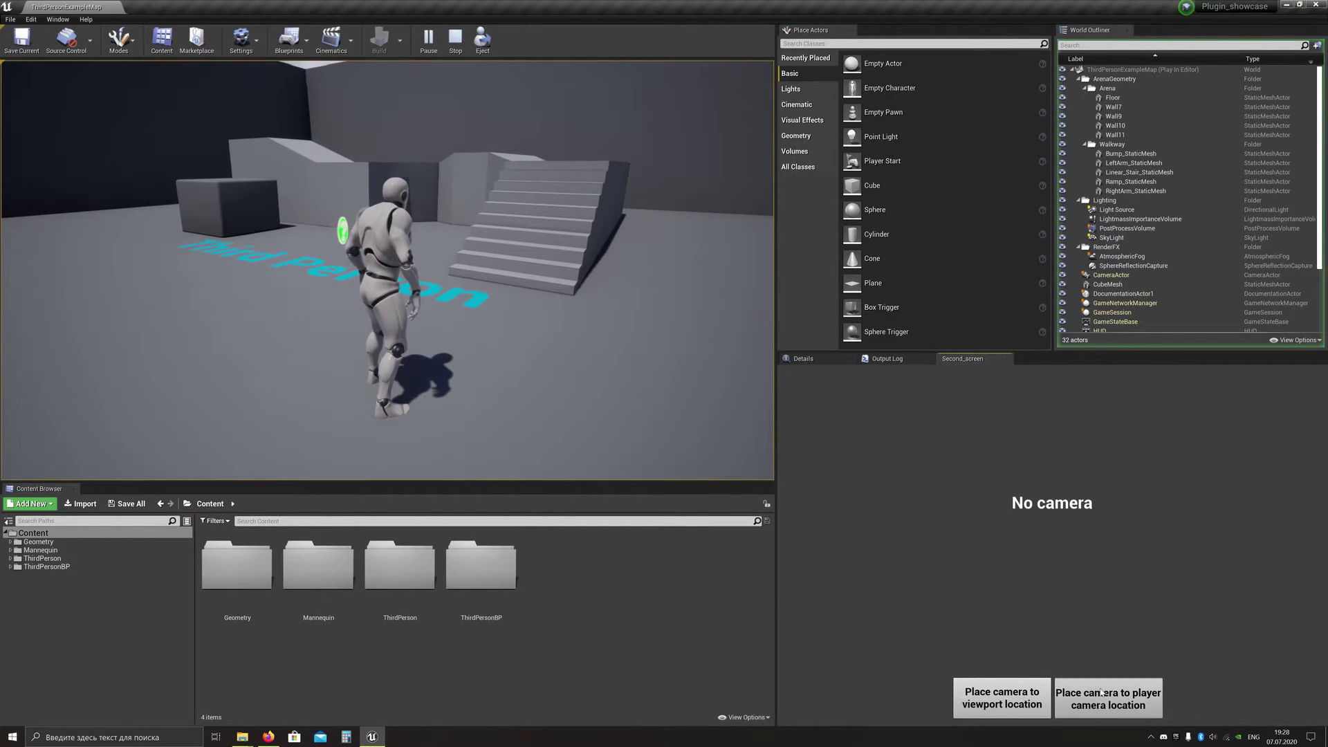
Step: Place the capture camera at the player's view, eject, then move it to the viewport location
click(1108, 697)
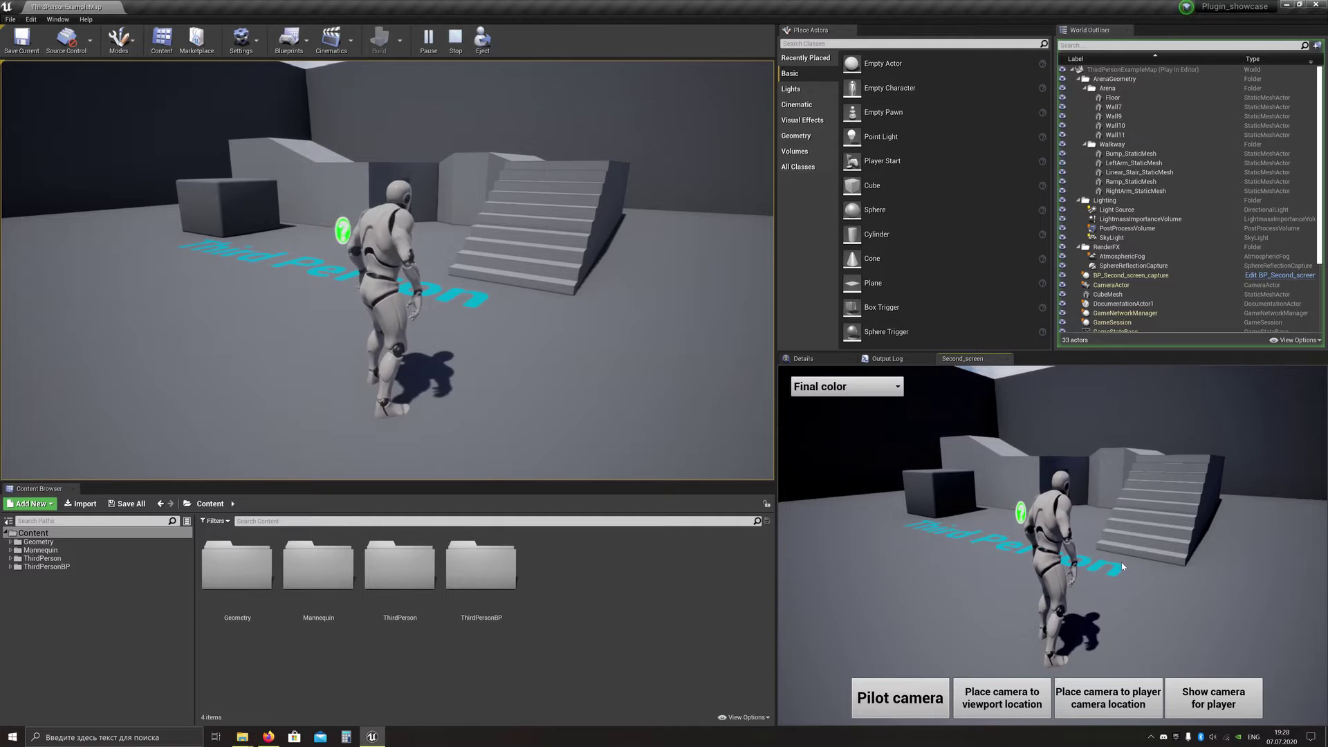
click(482, 40)
click(1109, 697)
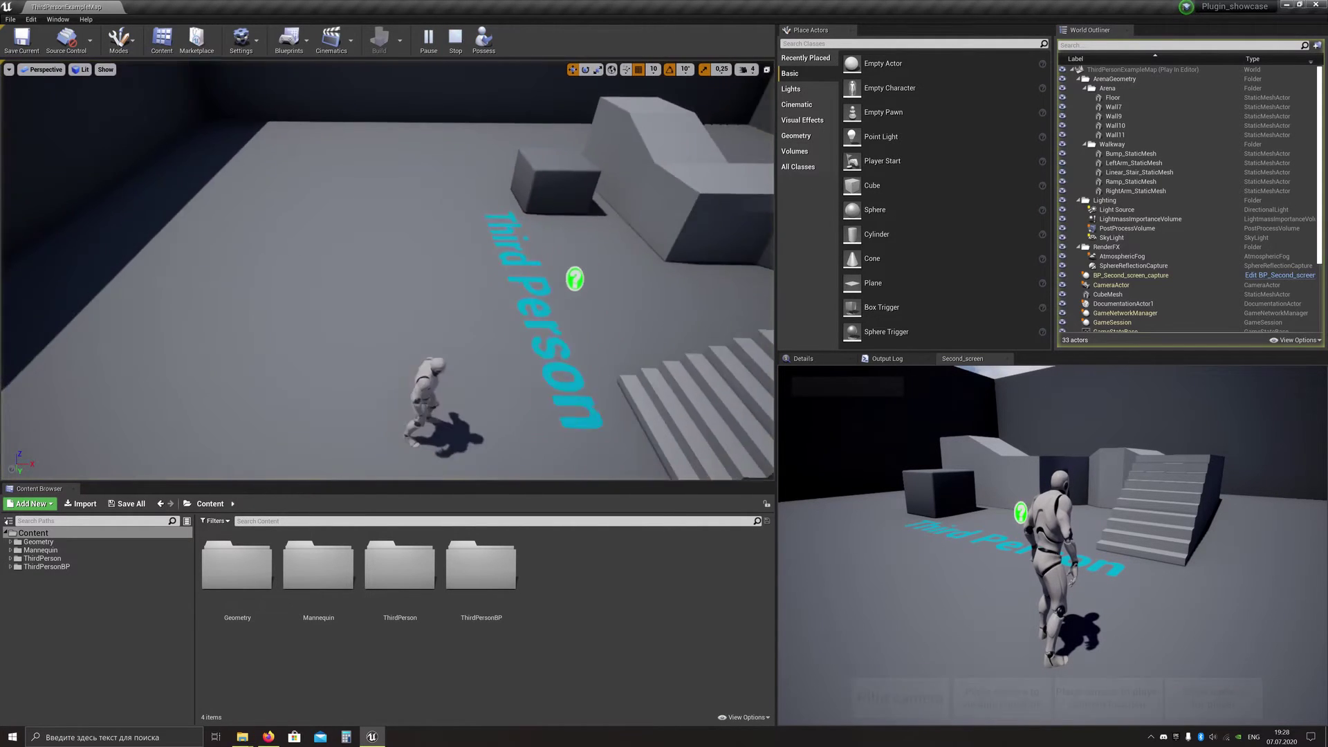
click(1003, 698)
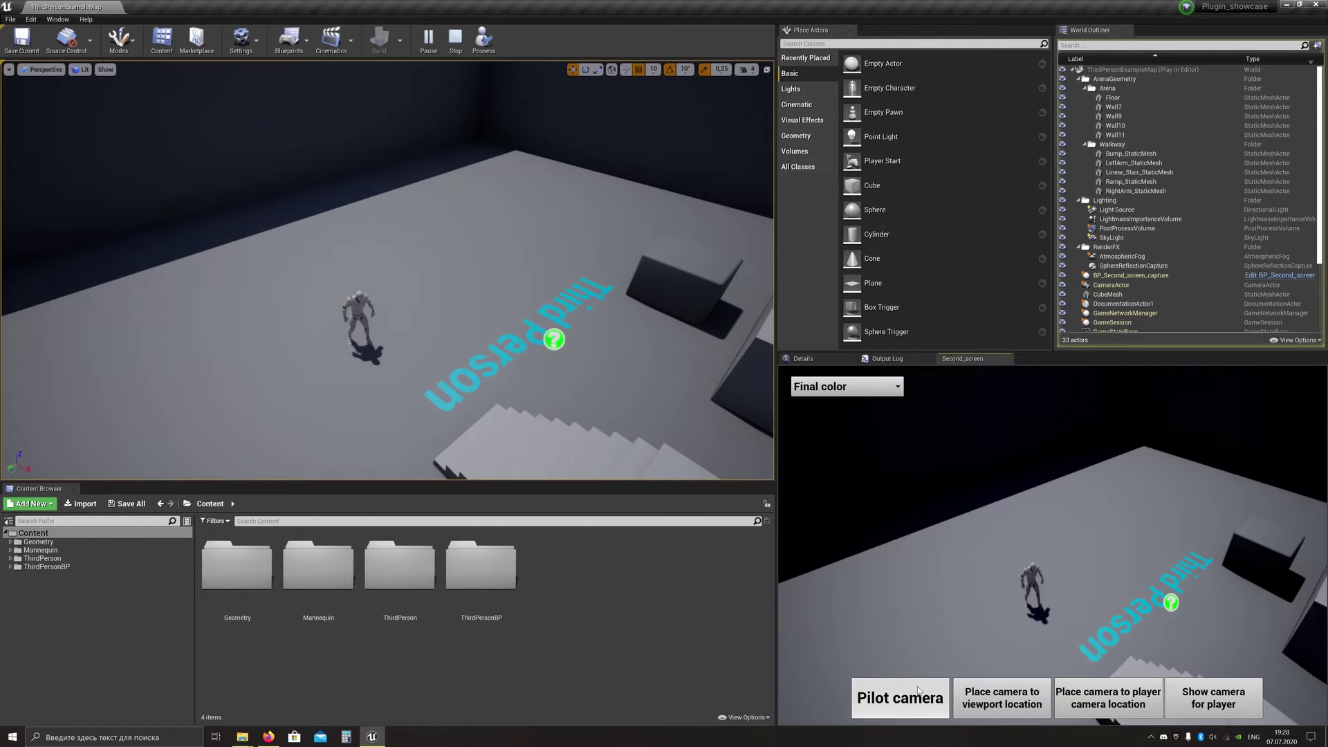
Step: Pilot the capture camera through the level, leaving it at ground level facing the character
click(895, 698)
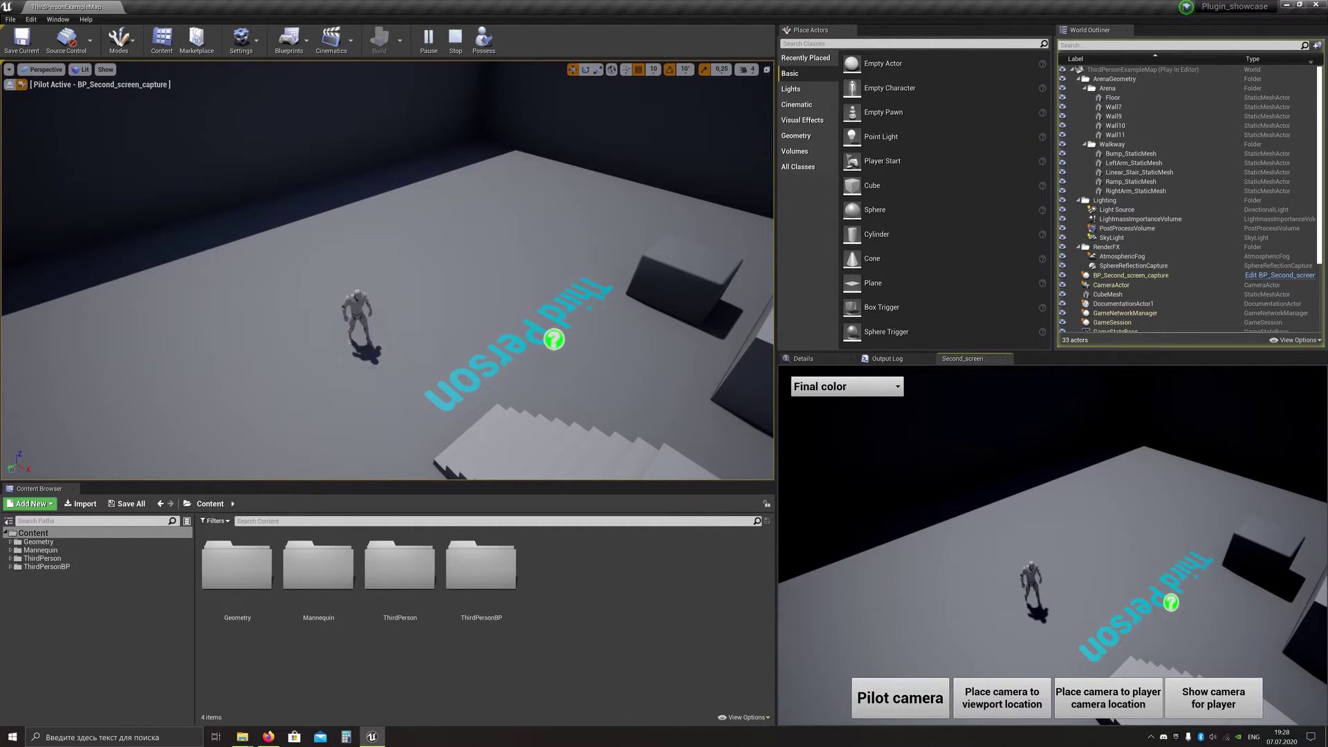
right_drag(384, 281, 519, 312)
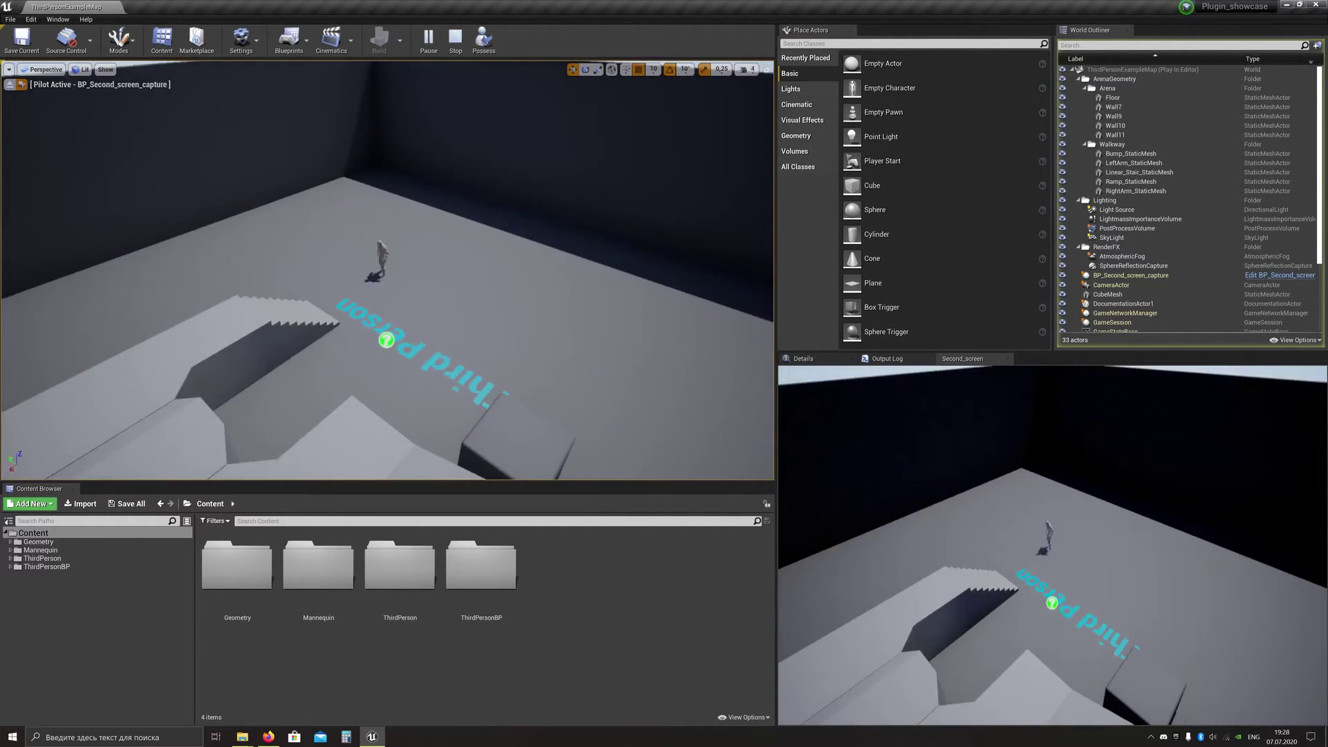
right_drag(384, 281, 520, 311)
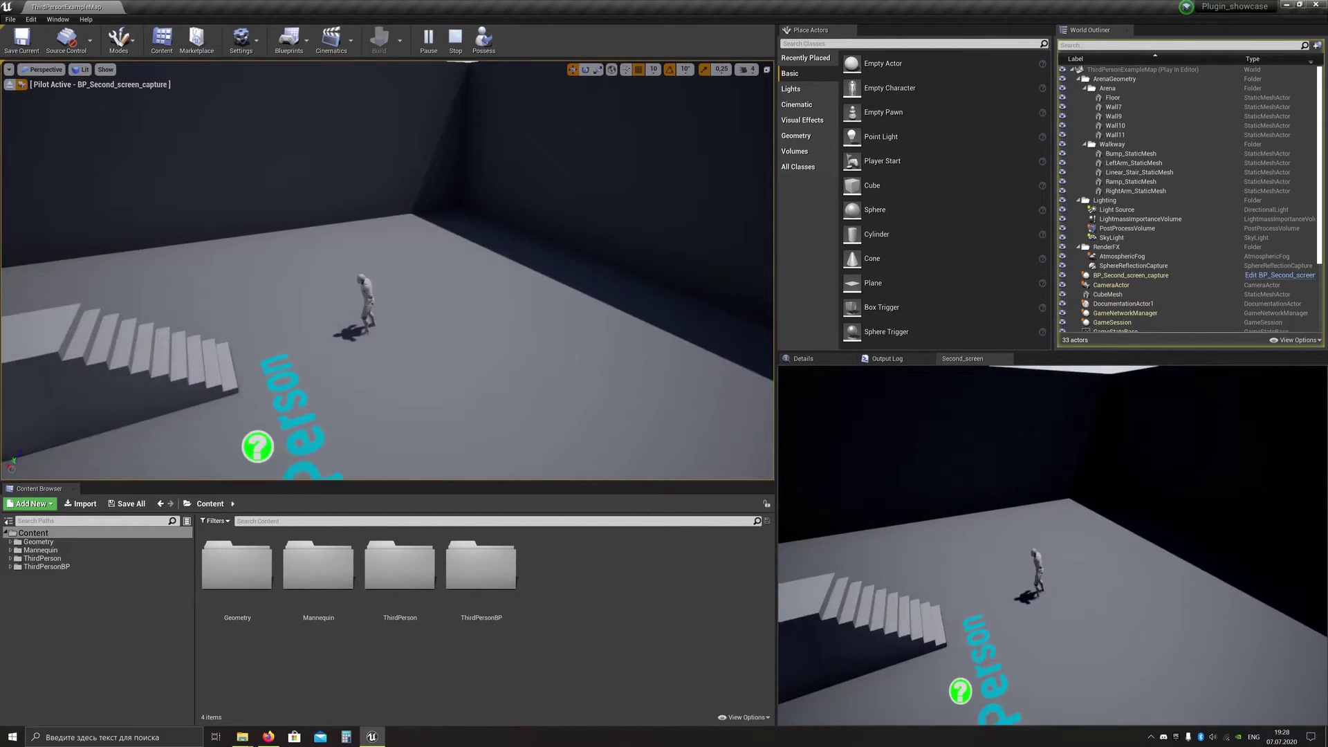
right_drag(384, 280, 557, 265)
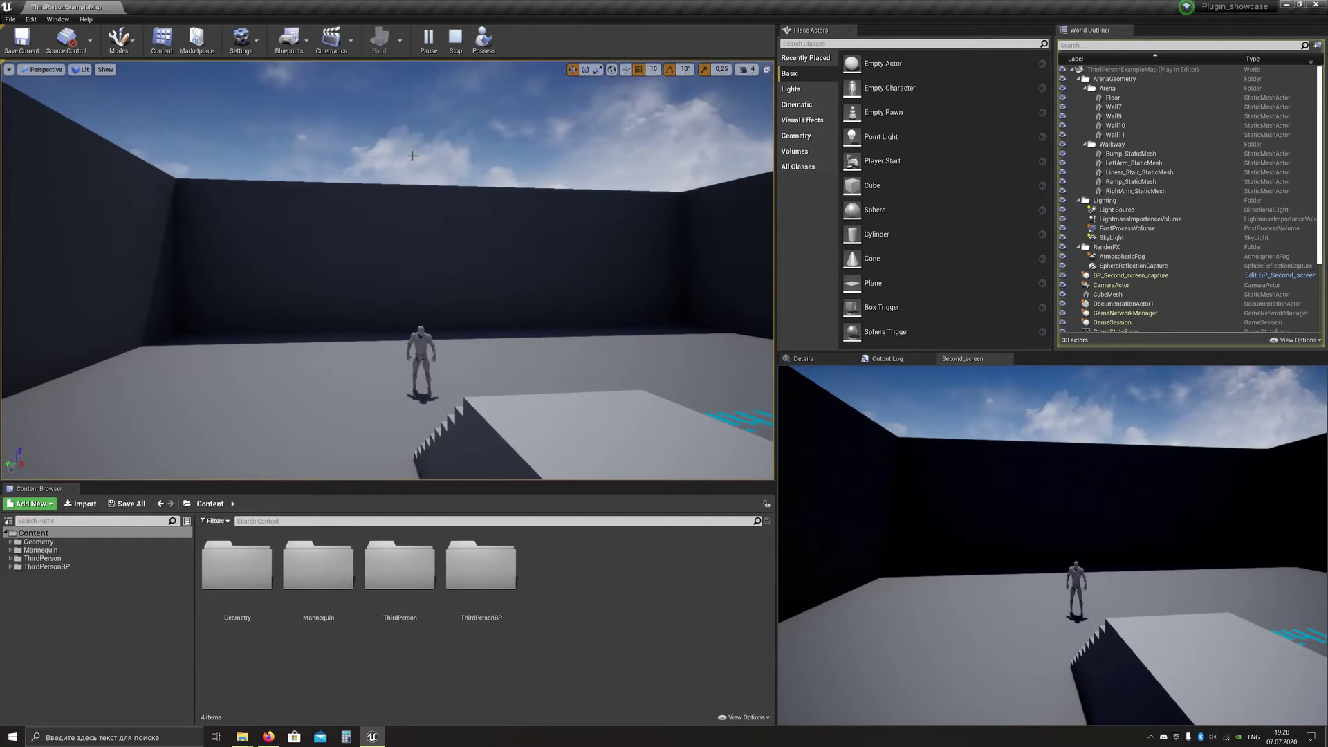
key(w)
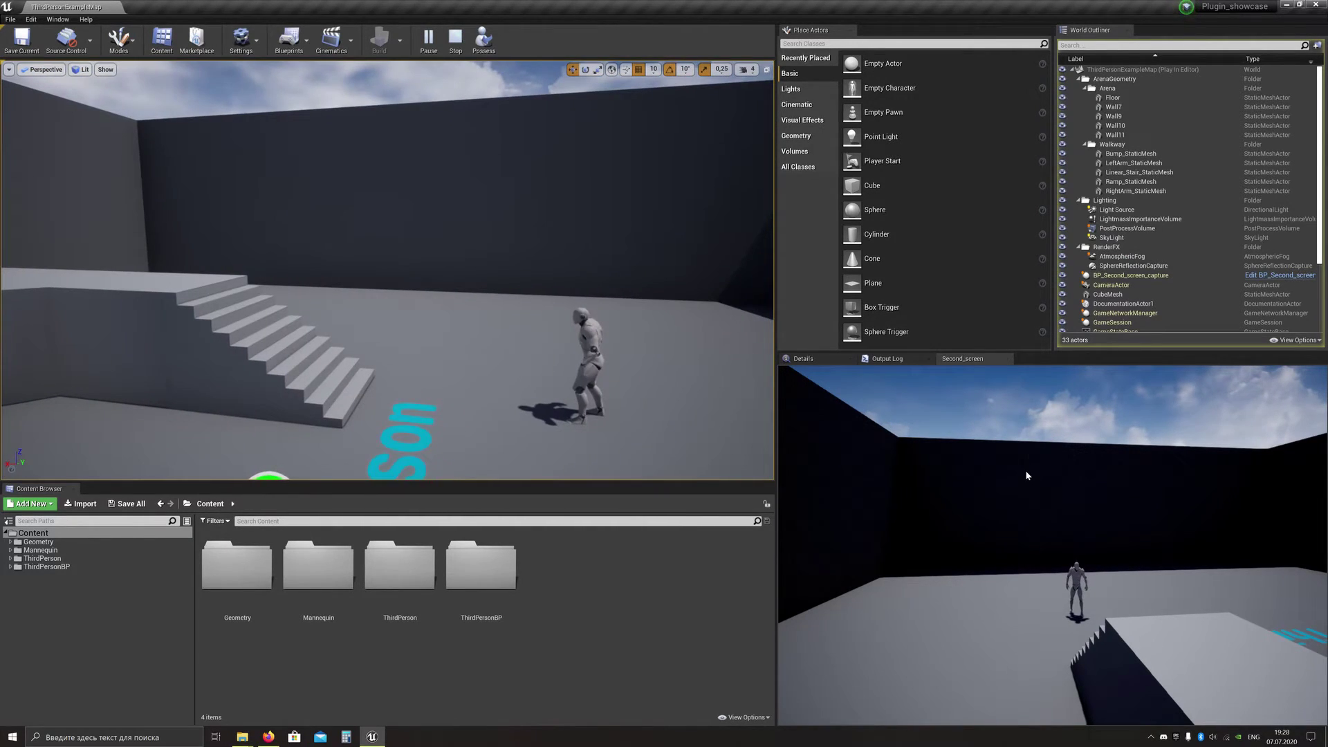
click(1025, 471)
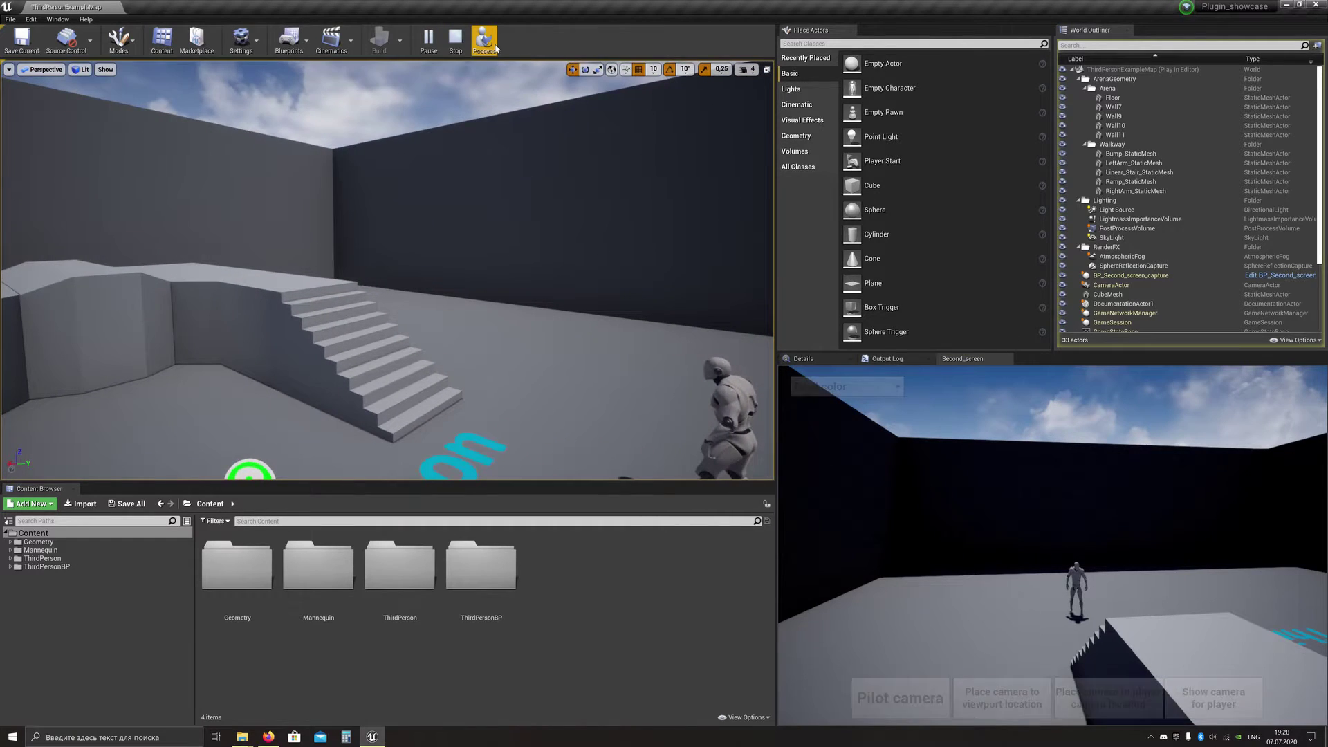
Step: Possess the player, show the capture camera in-game, and run the character forward
click(485, 39)
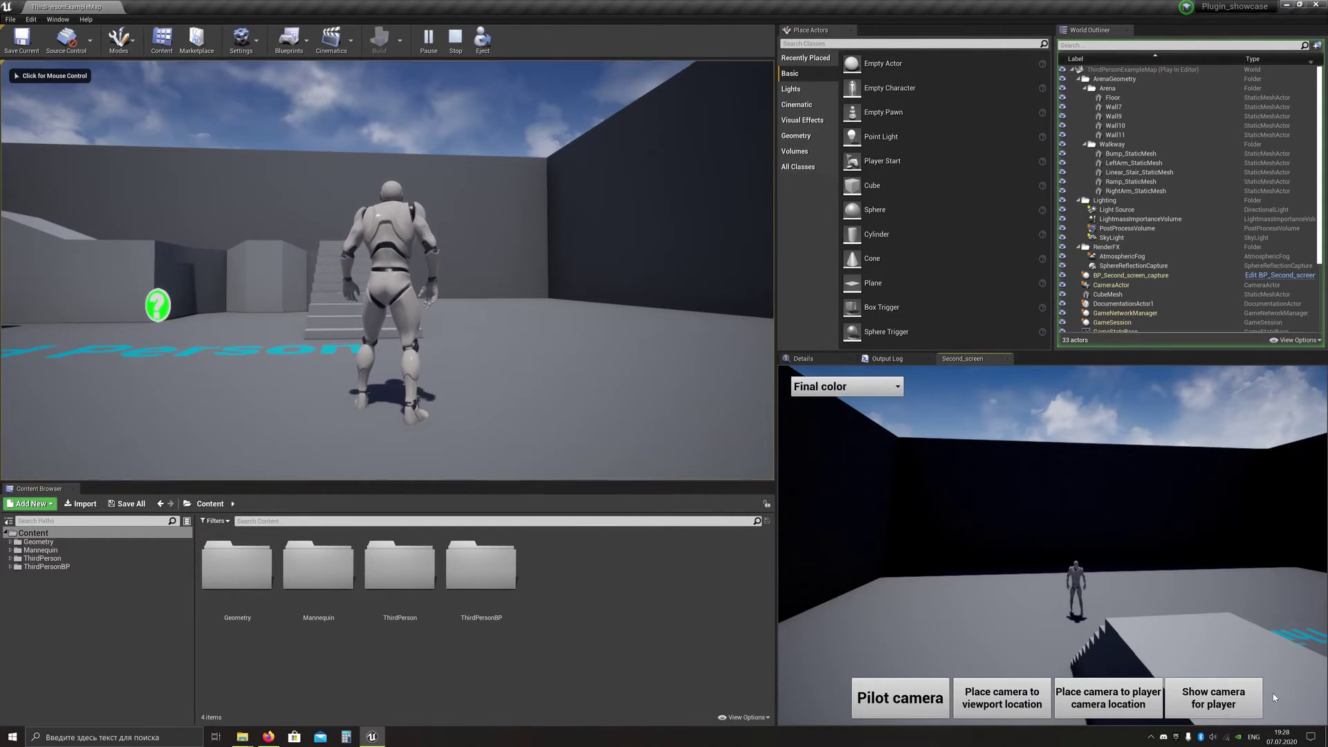
click(1240, 707)
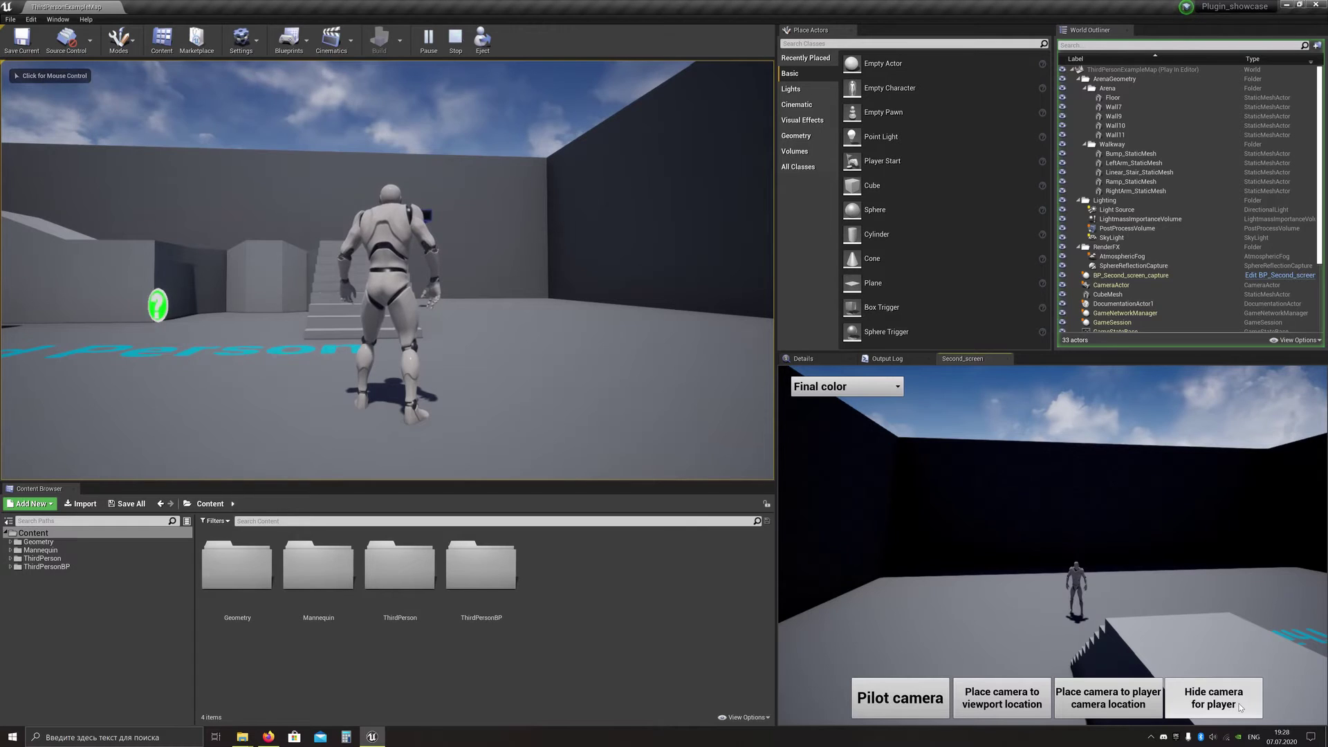
click(415, 260)
key(w)
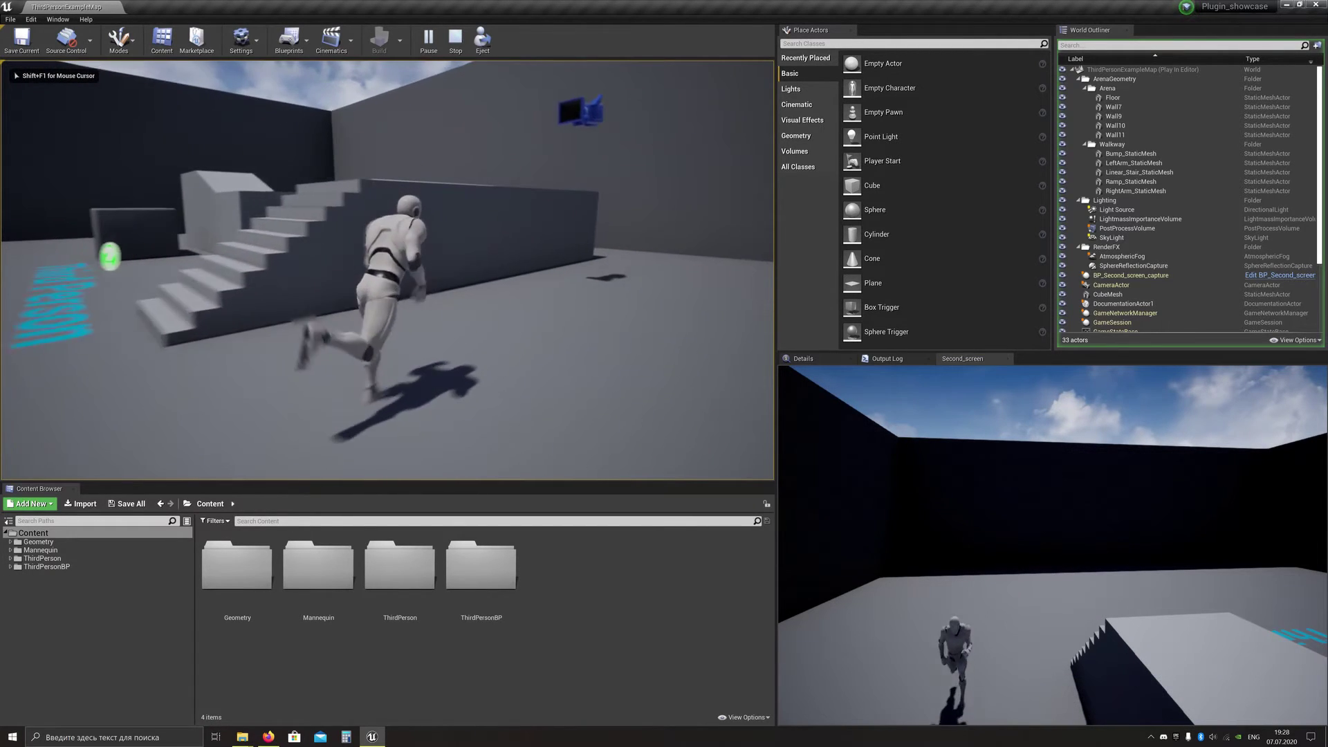
Step: Hide the capture camera, run across the arena and up and down the stairs, then release with Shift+F1
click(875, 599)
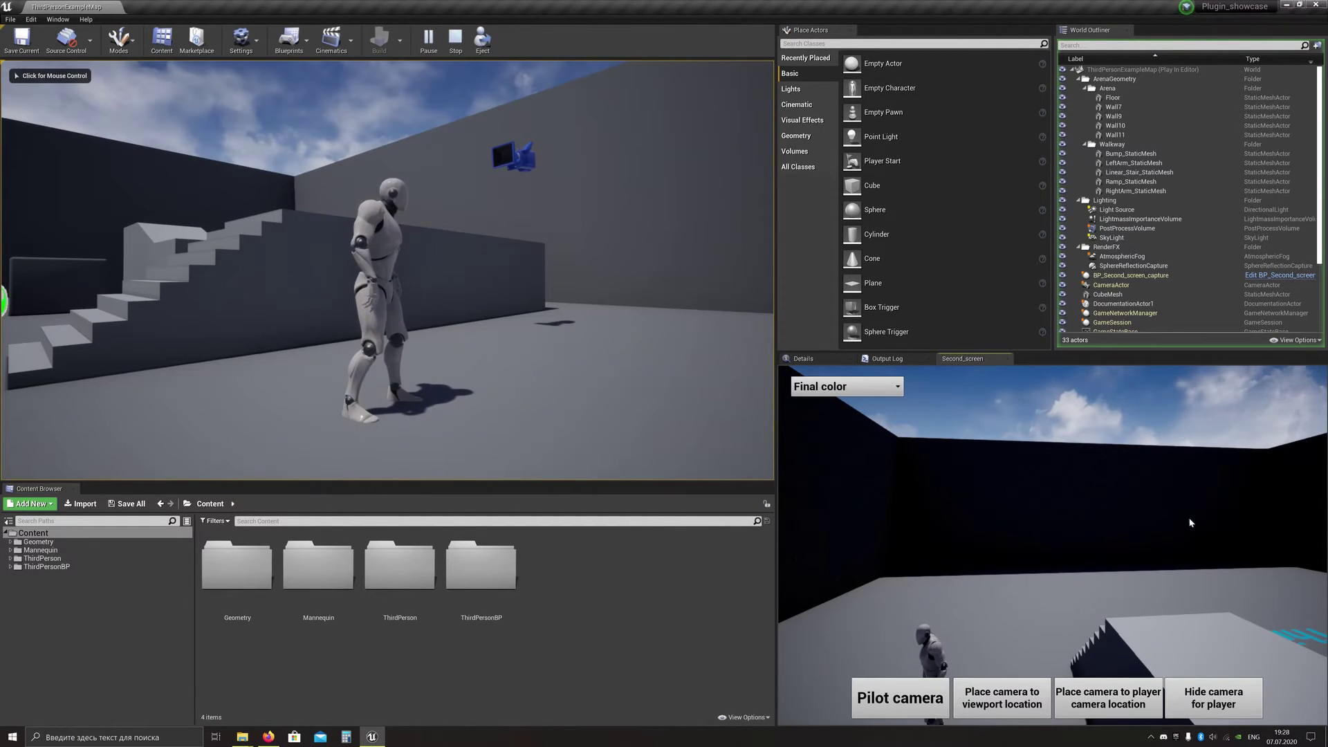
click(1213, 698)
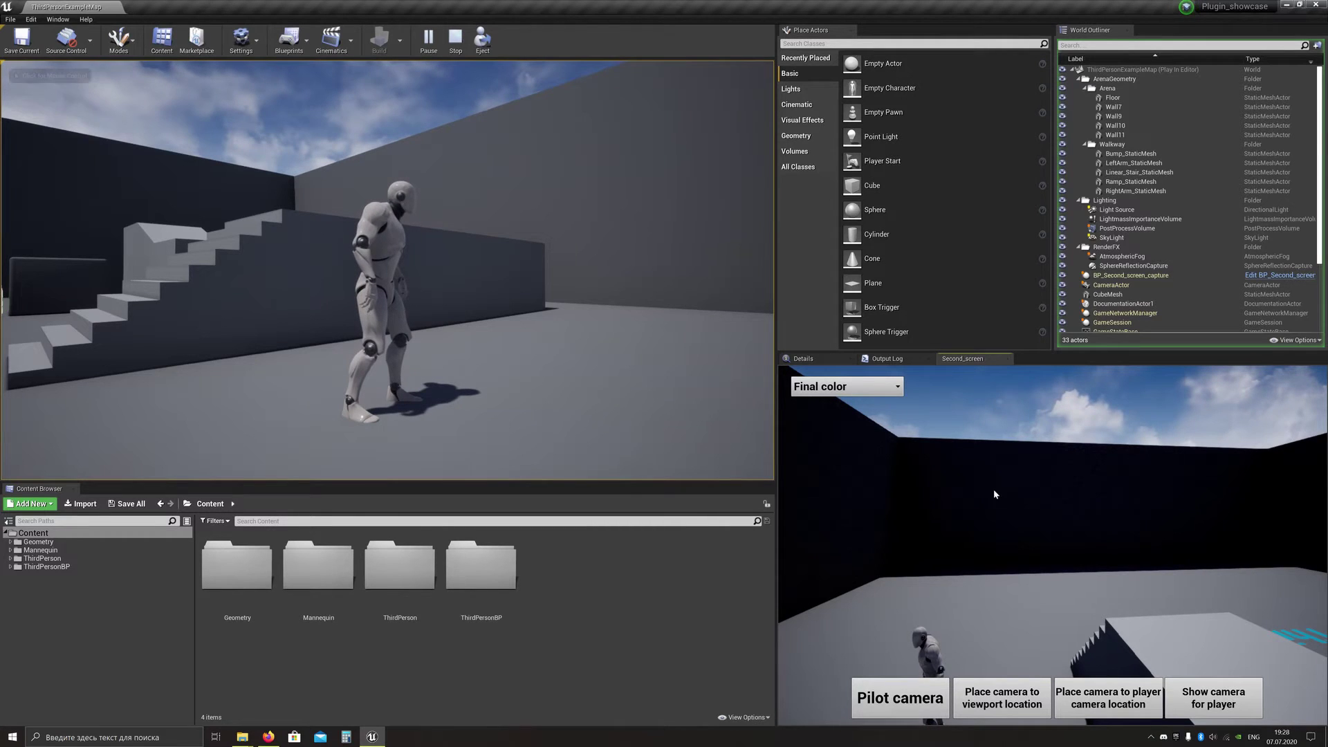
click(736, 462)
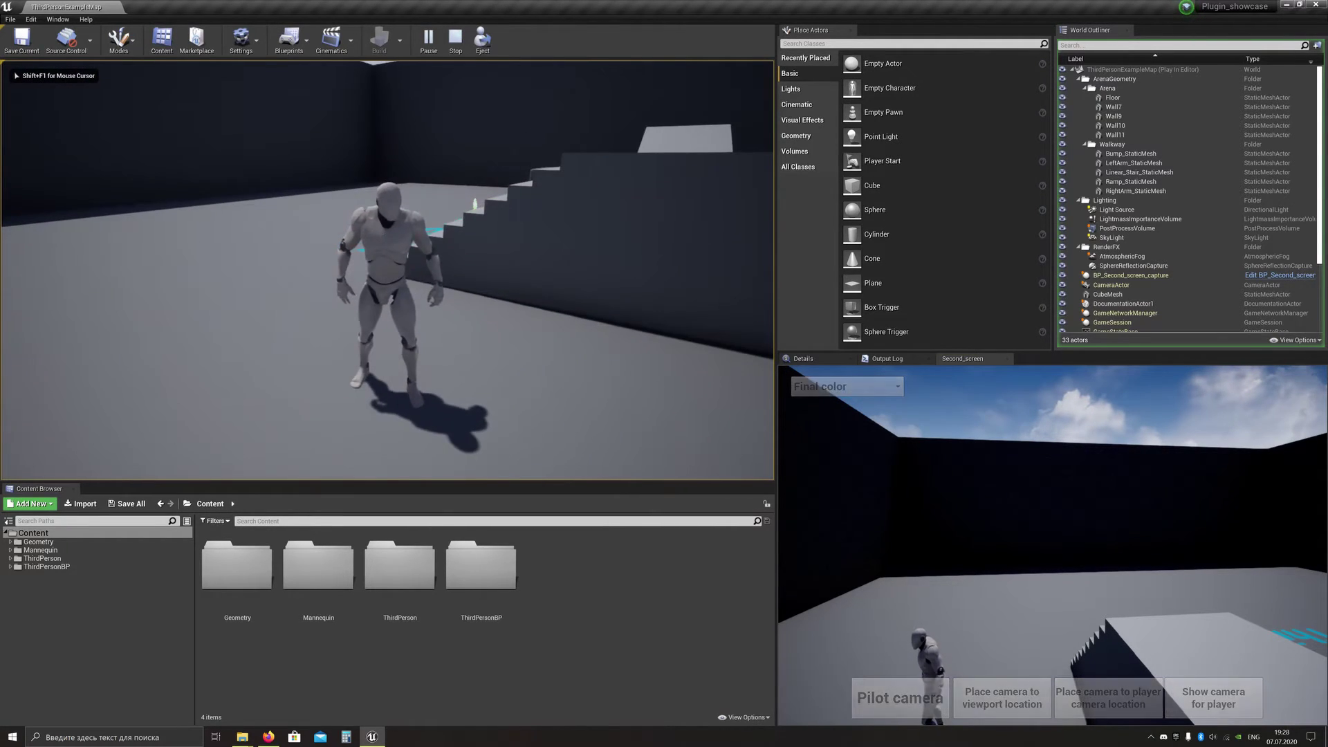
key(w)
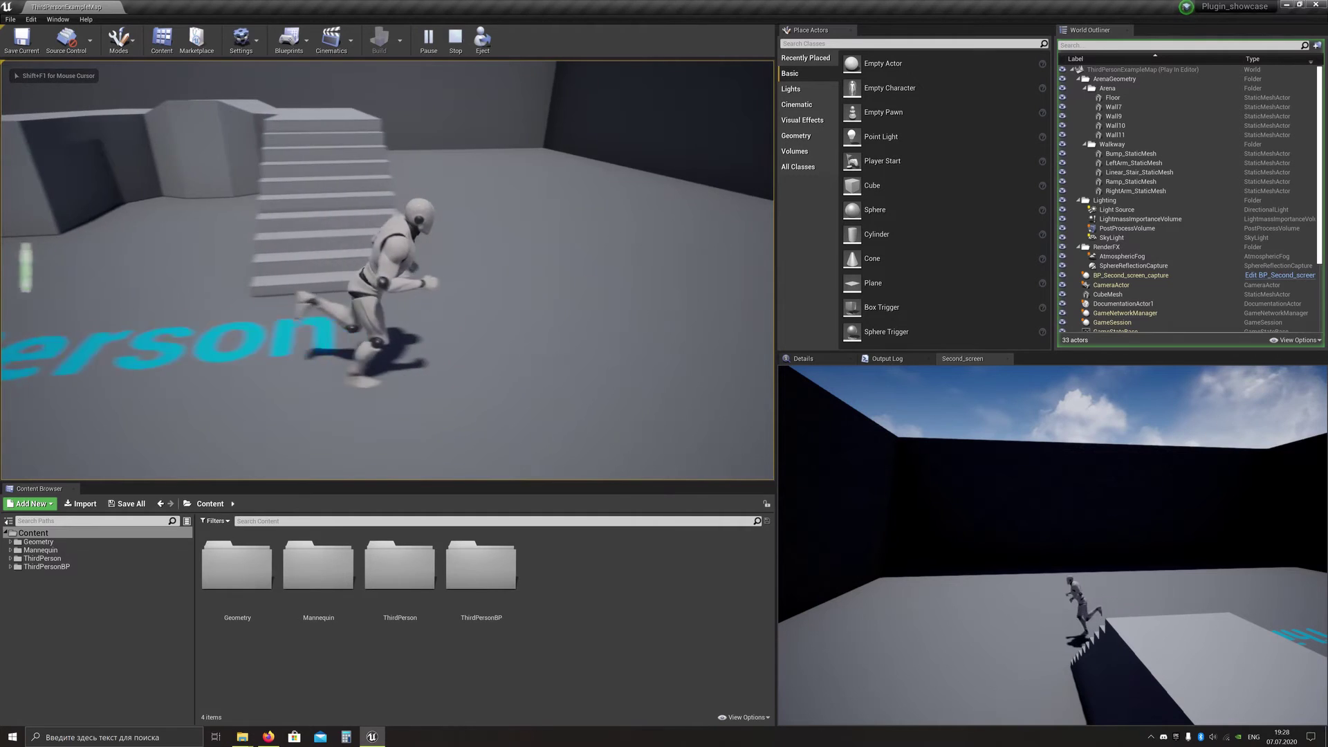
key(w)
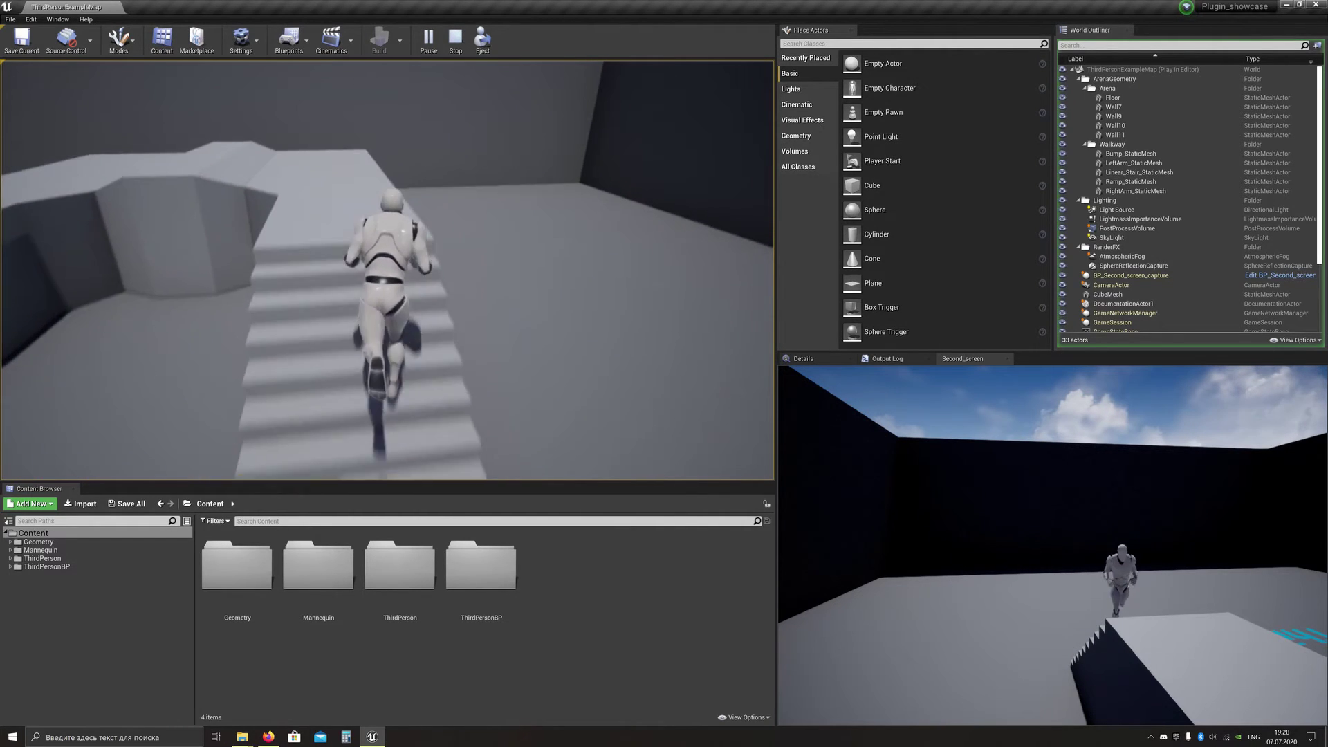
key(s)
key(shift+F1)
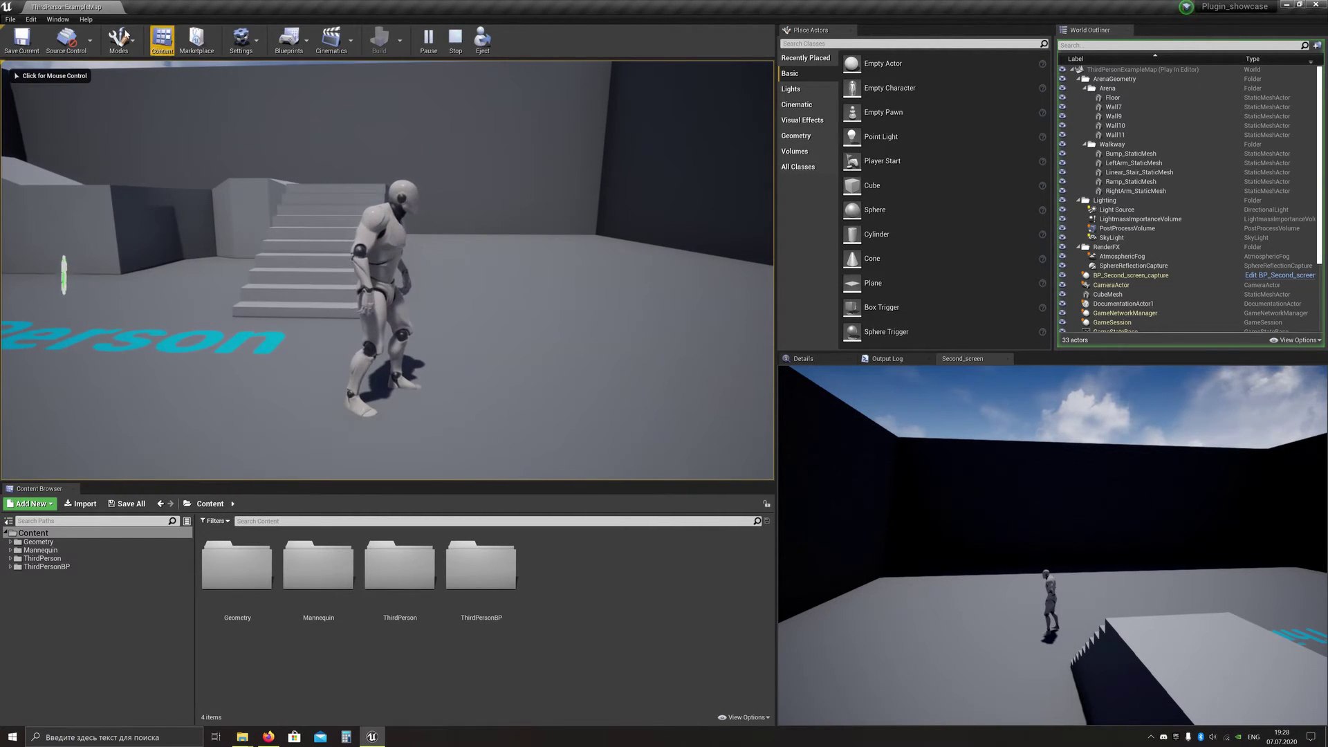
click(58, 19)
mouse_move(83, 38)
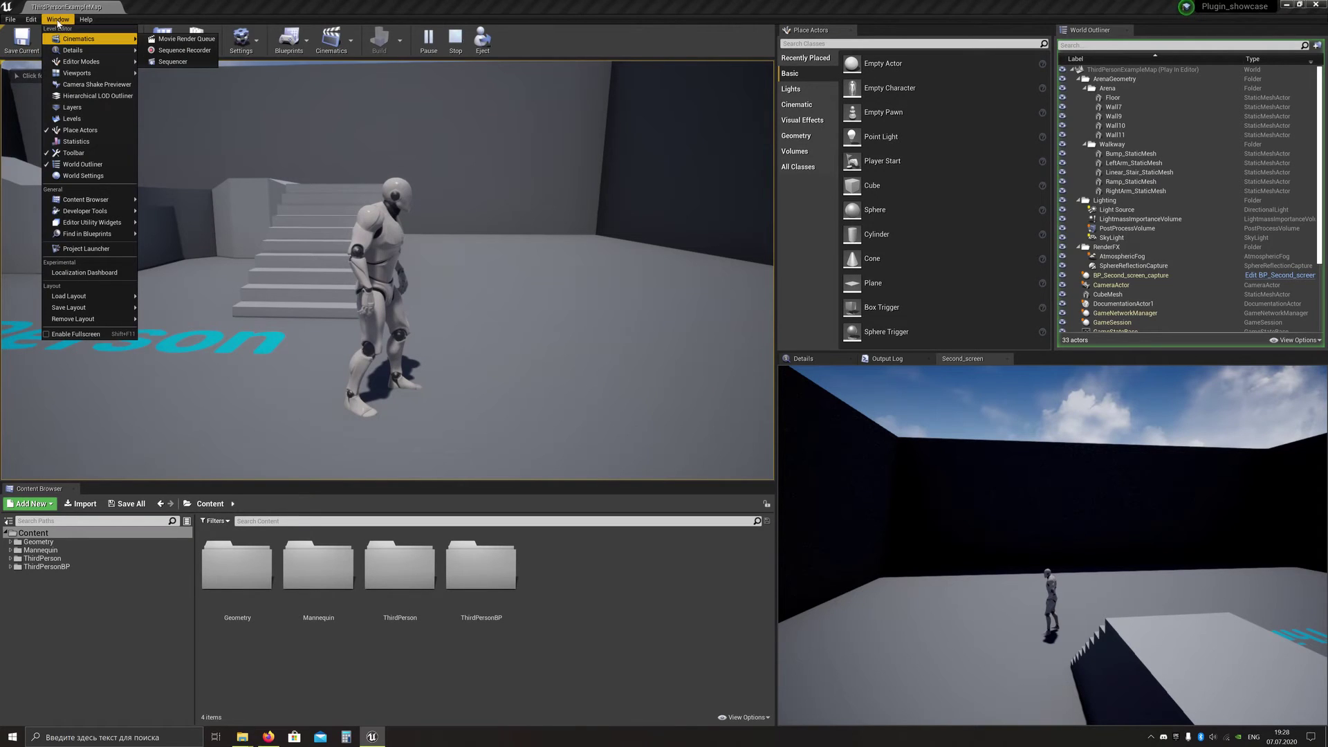
mouse_move(77, 73)
click(172, 84)
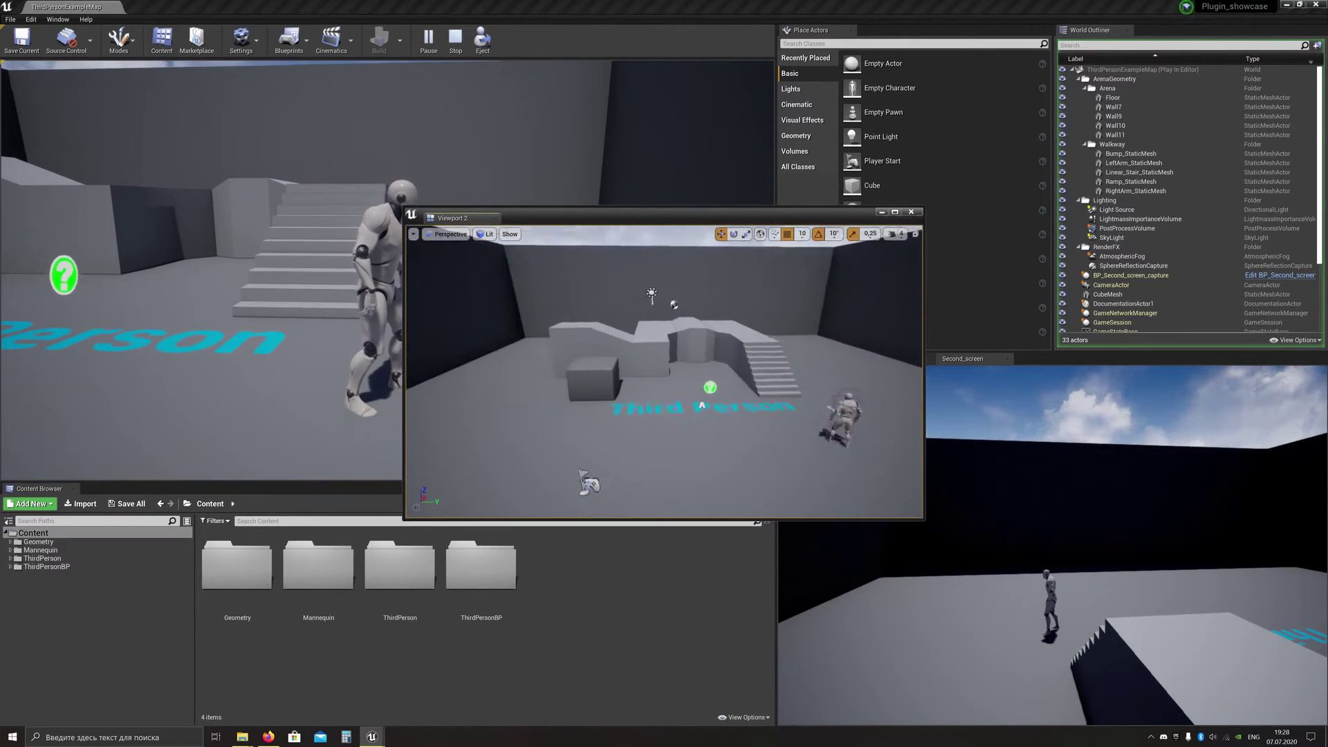
right_drag(747, 307, 727, 311)
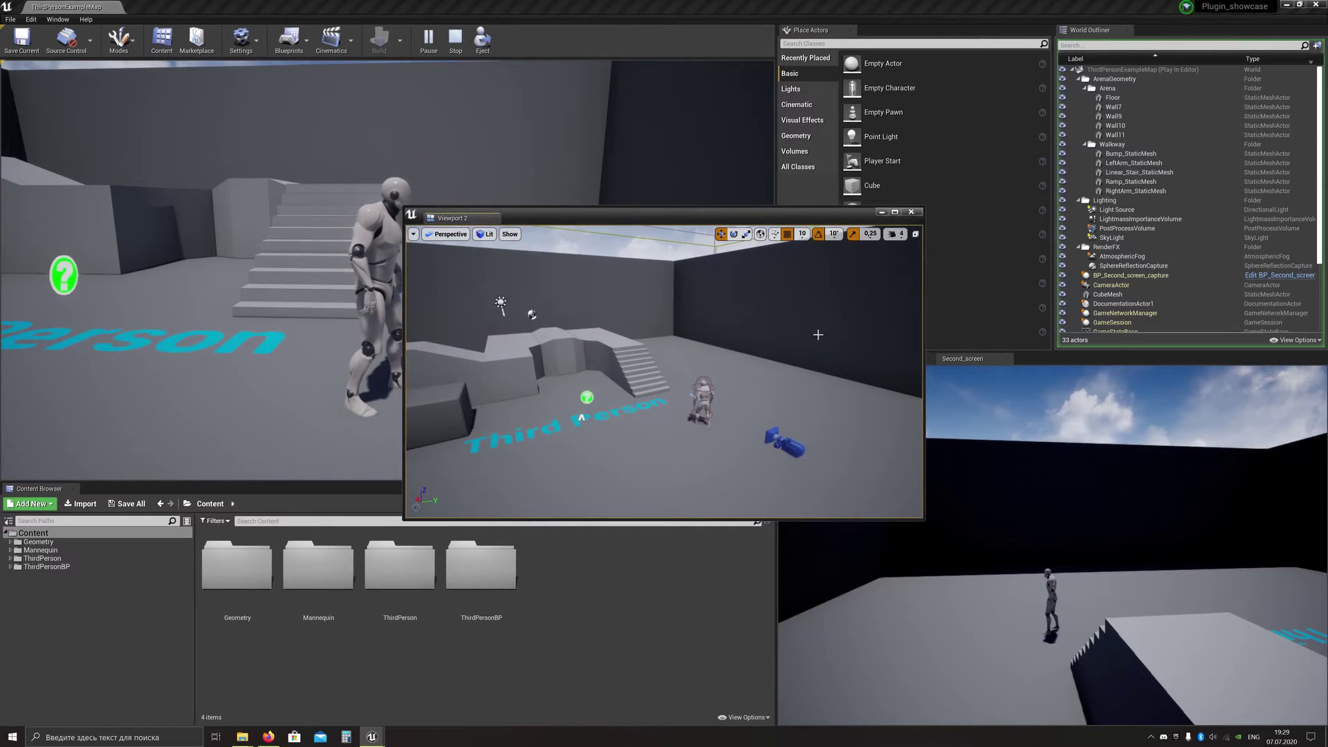
right_drag(574, 443, 582, 415)
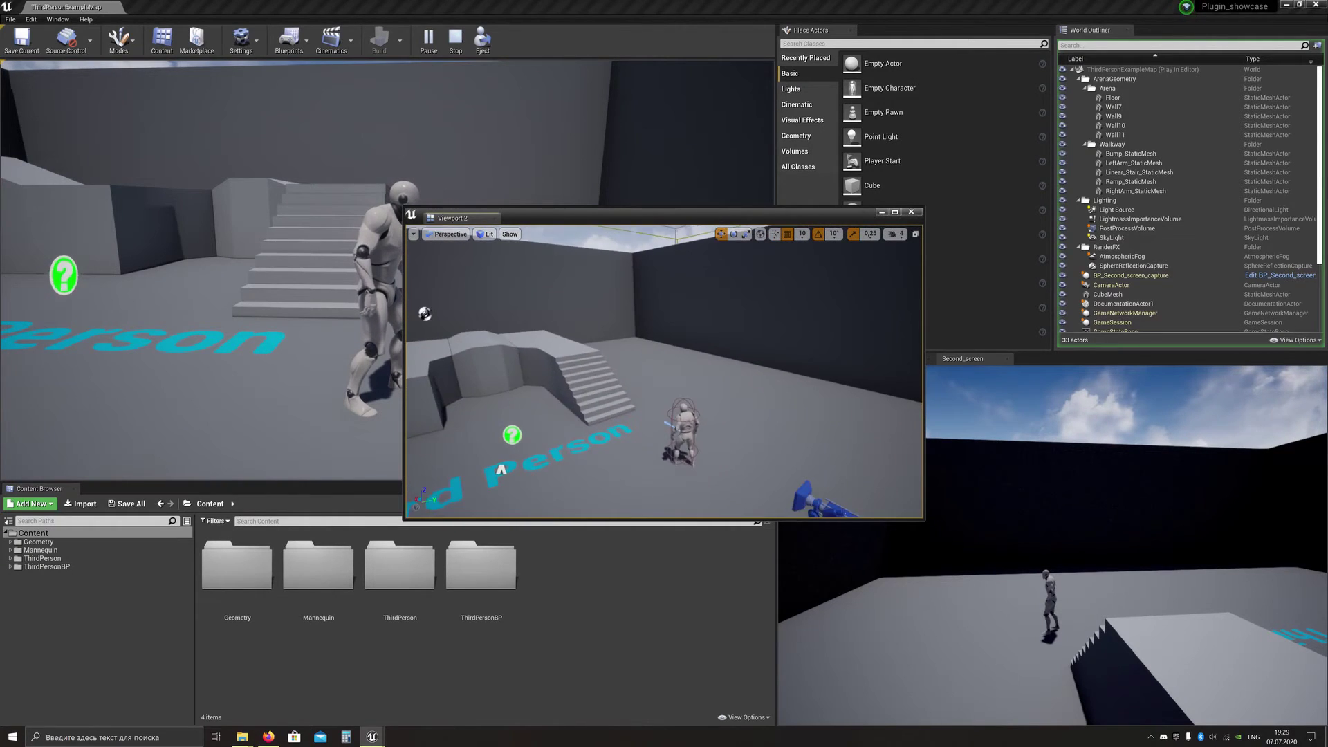
click(912, 212)
click(933, 550)
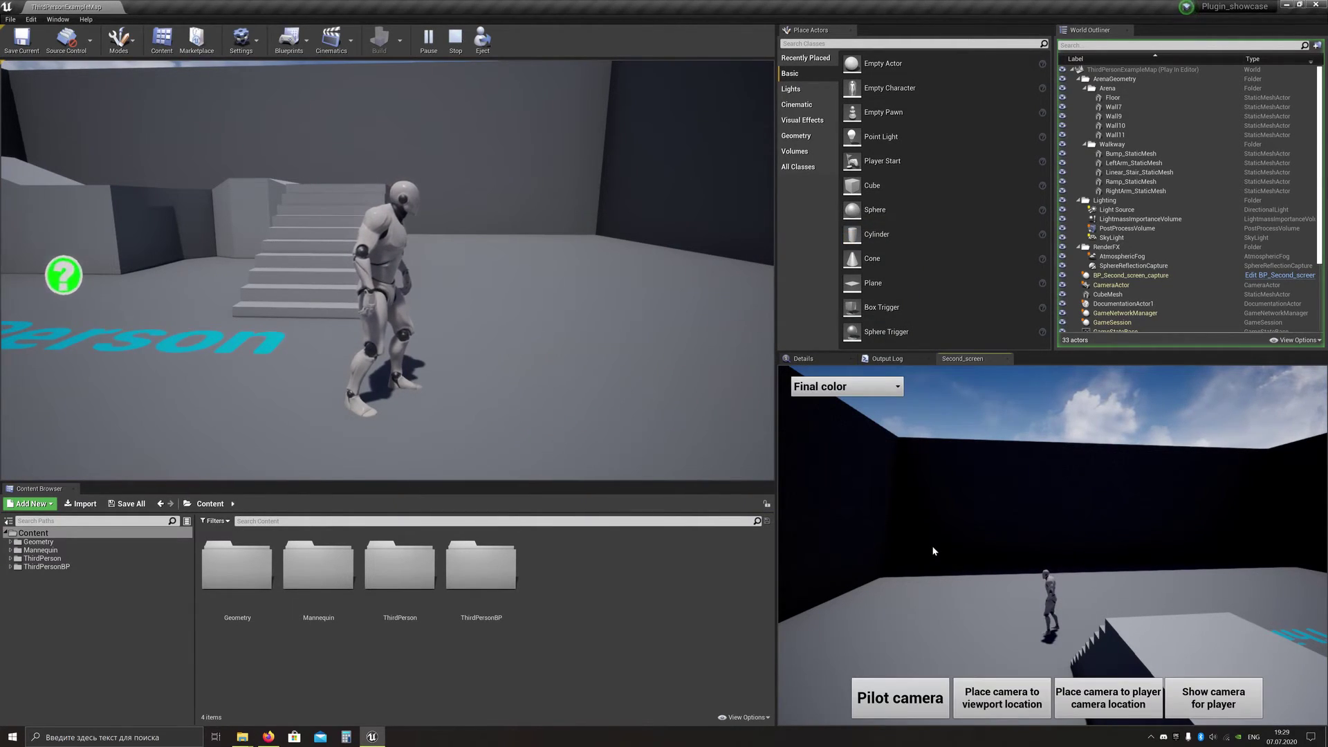
click(860, 390)
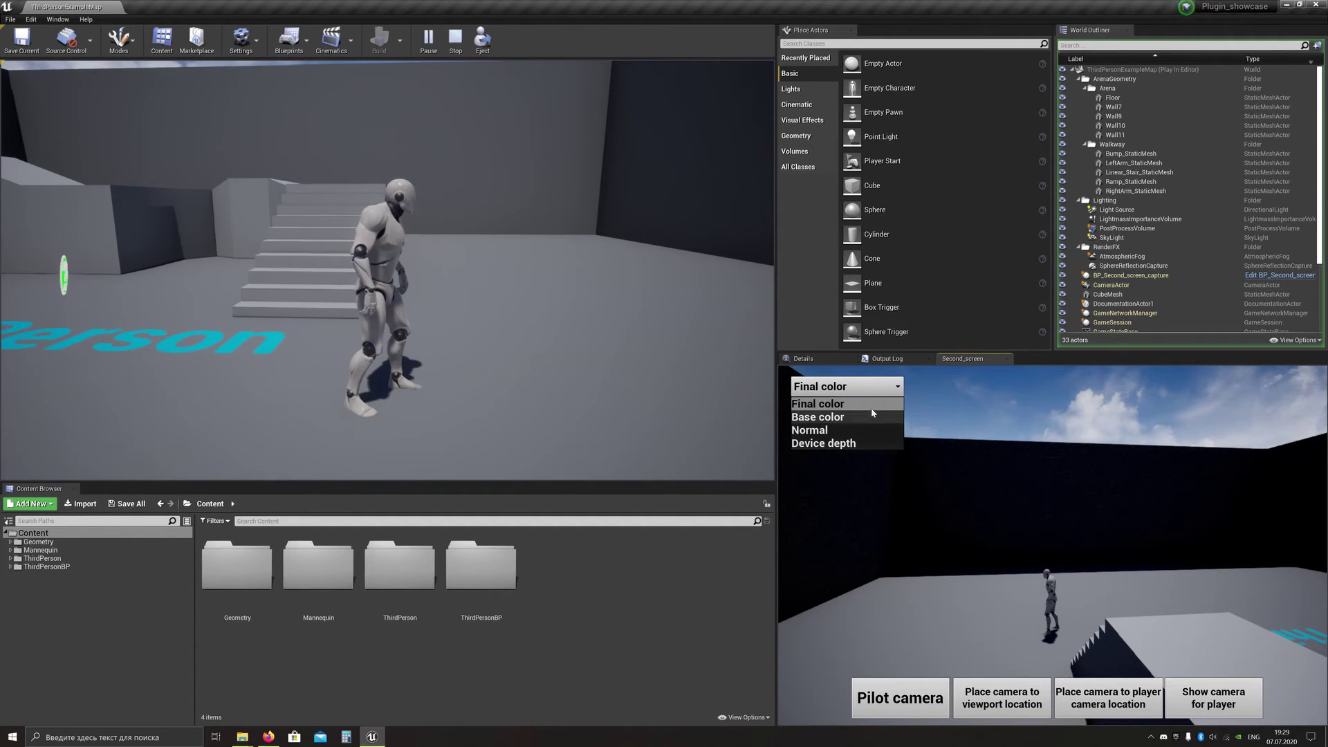
click(833, 419)
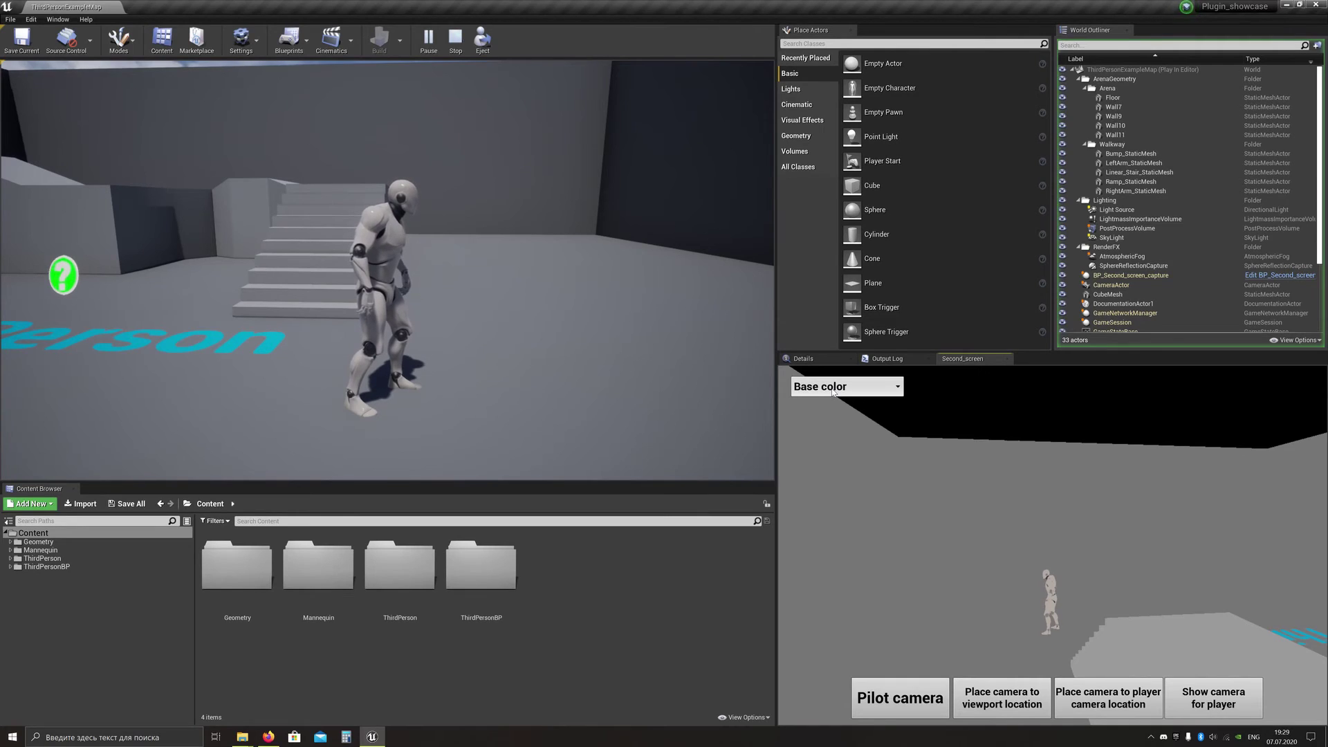
click(846, 386)
click(809, 430)
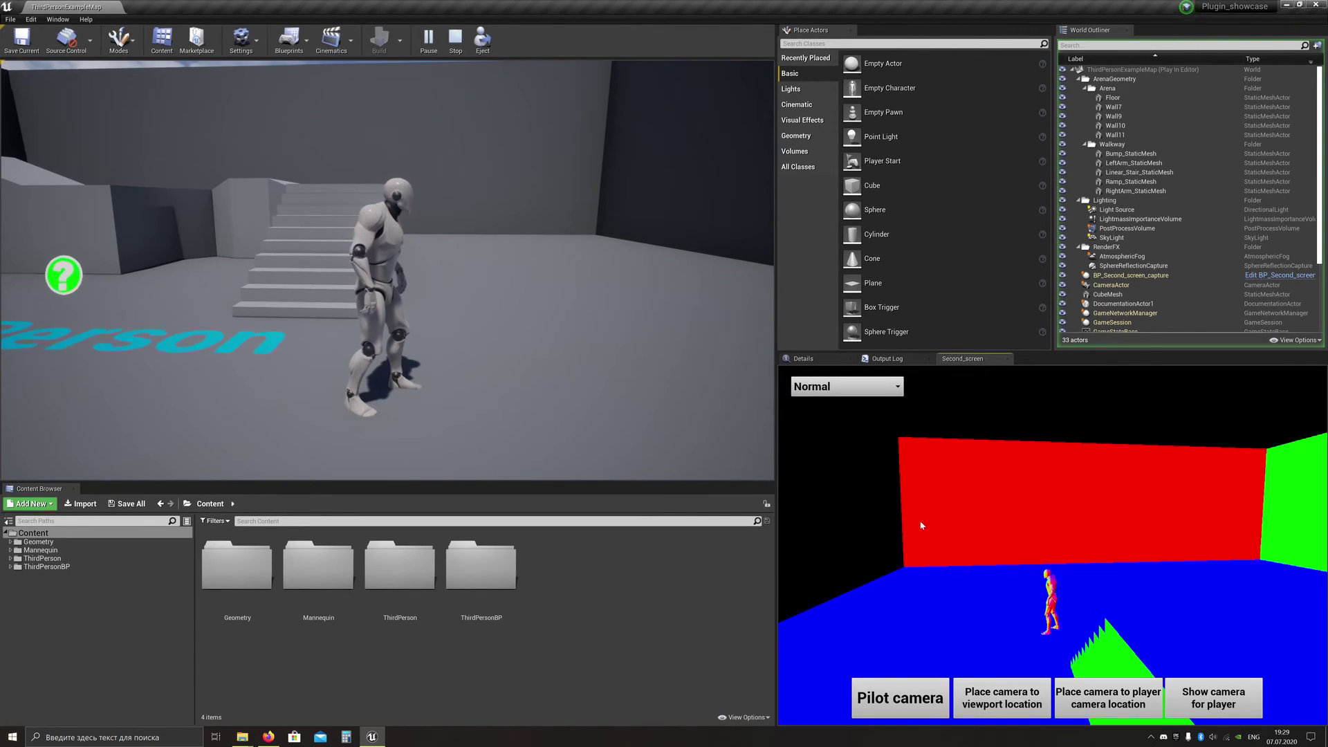
click(852, 386)
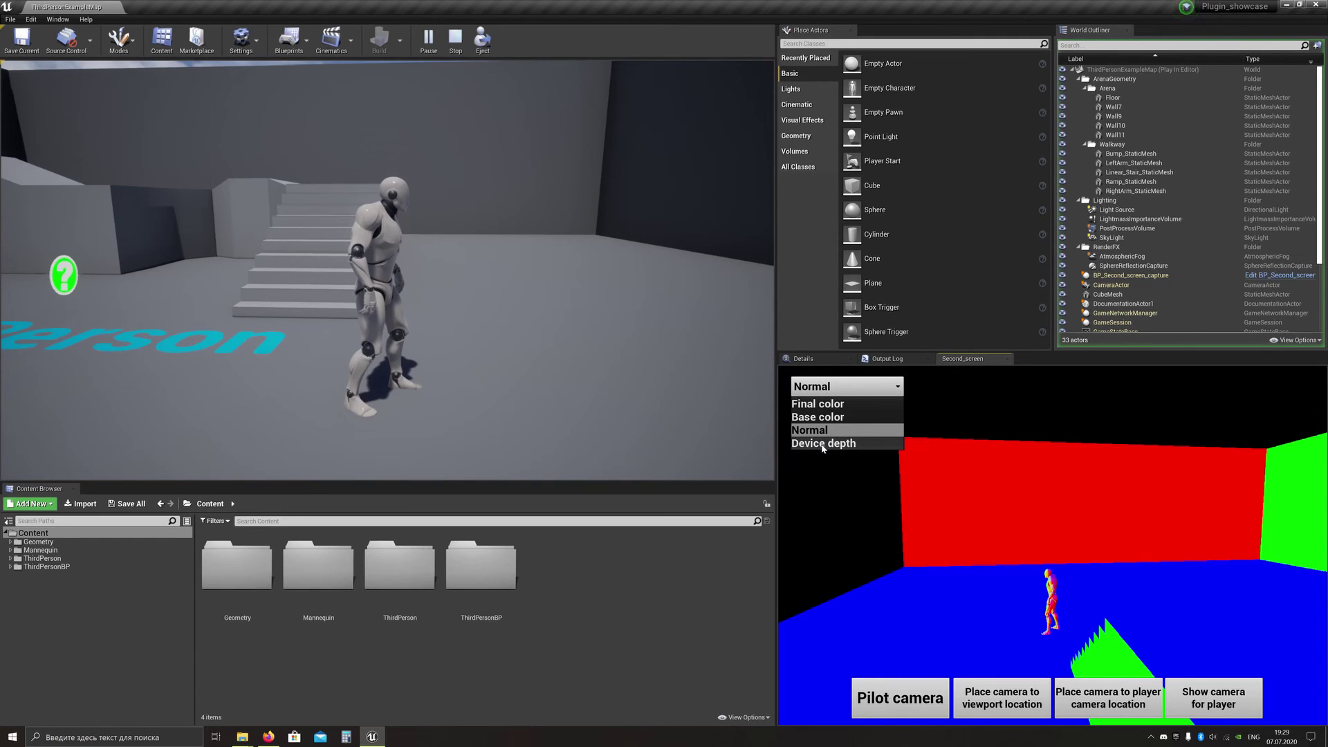
click(823, 443)
click(846, 386)
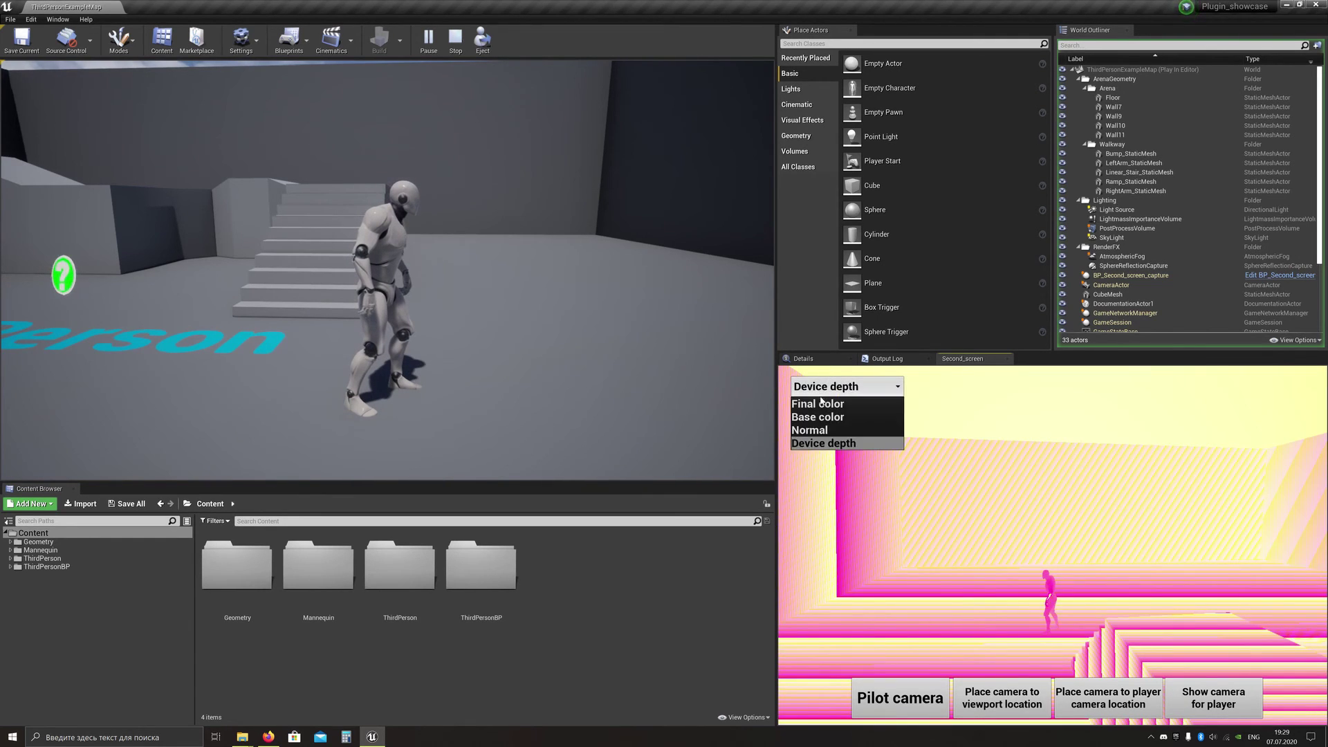
click(817, 404)
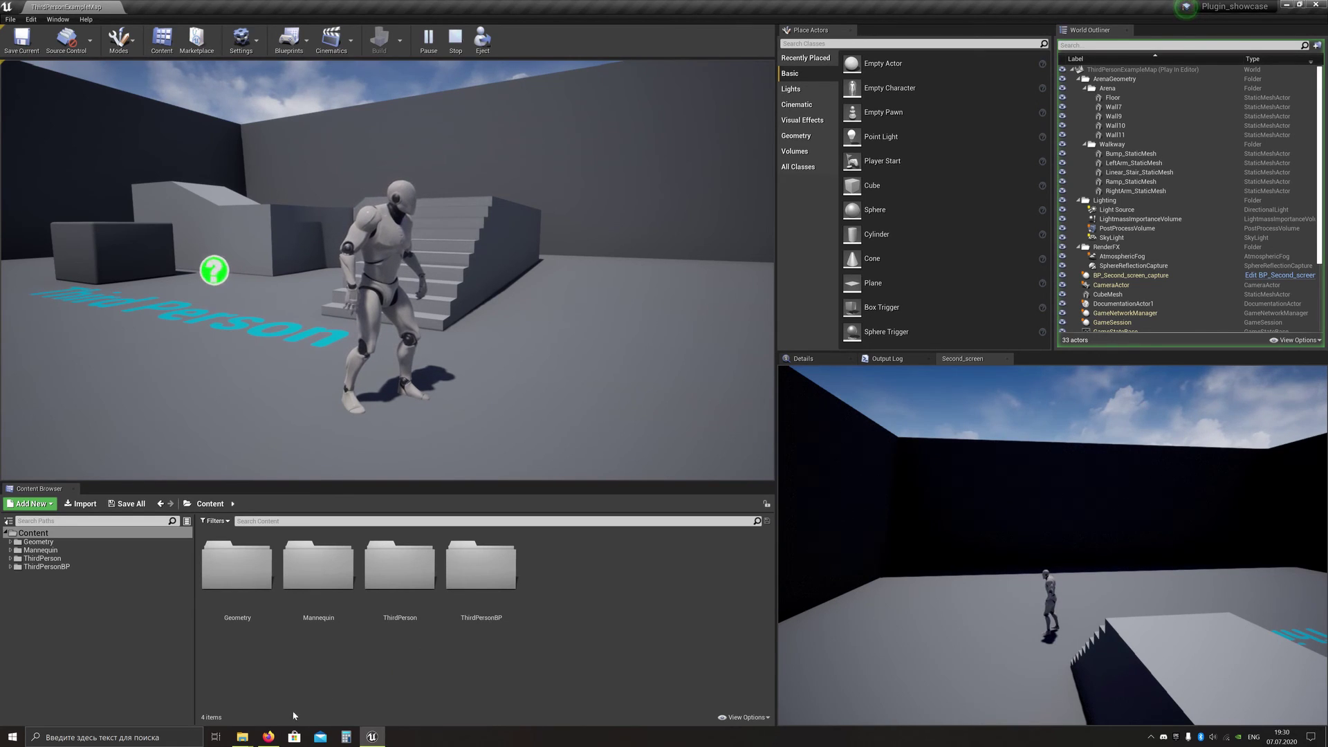
Step: Switch to Firefox showing the Second-in-game-window-UE4-plugin repository on GitHub
click(268, 738)
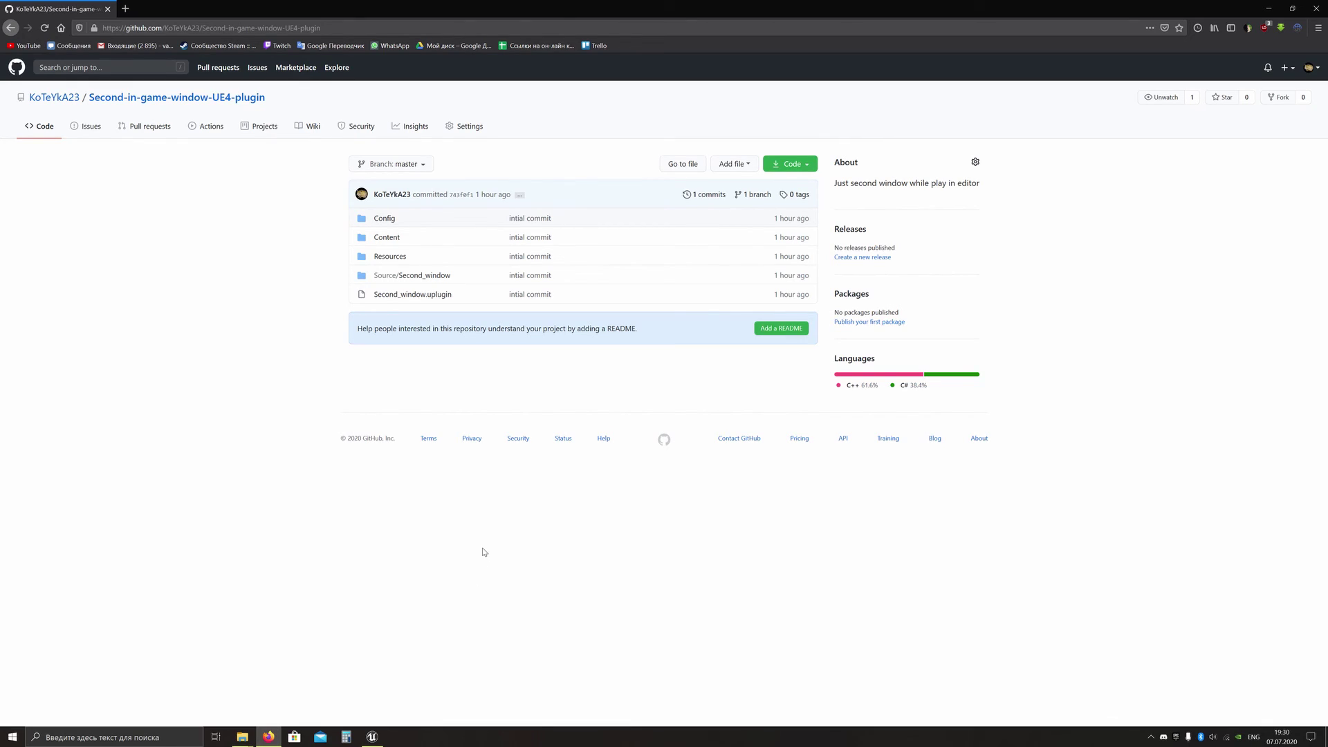